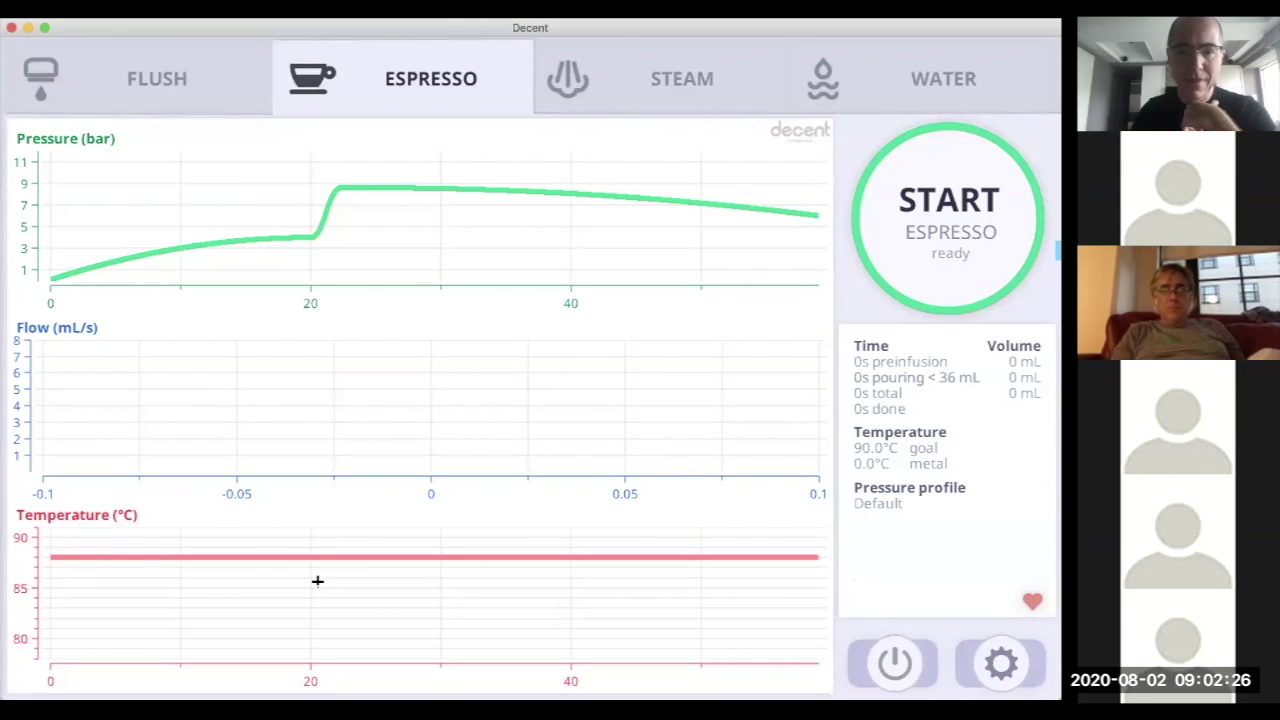
- Edit the Default profile to a 19 s preinfuse, 9.0 bar hold and decline to 0 bar
click(995, 668)
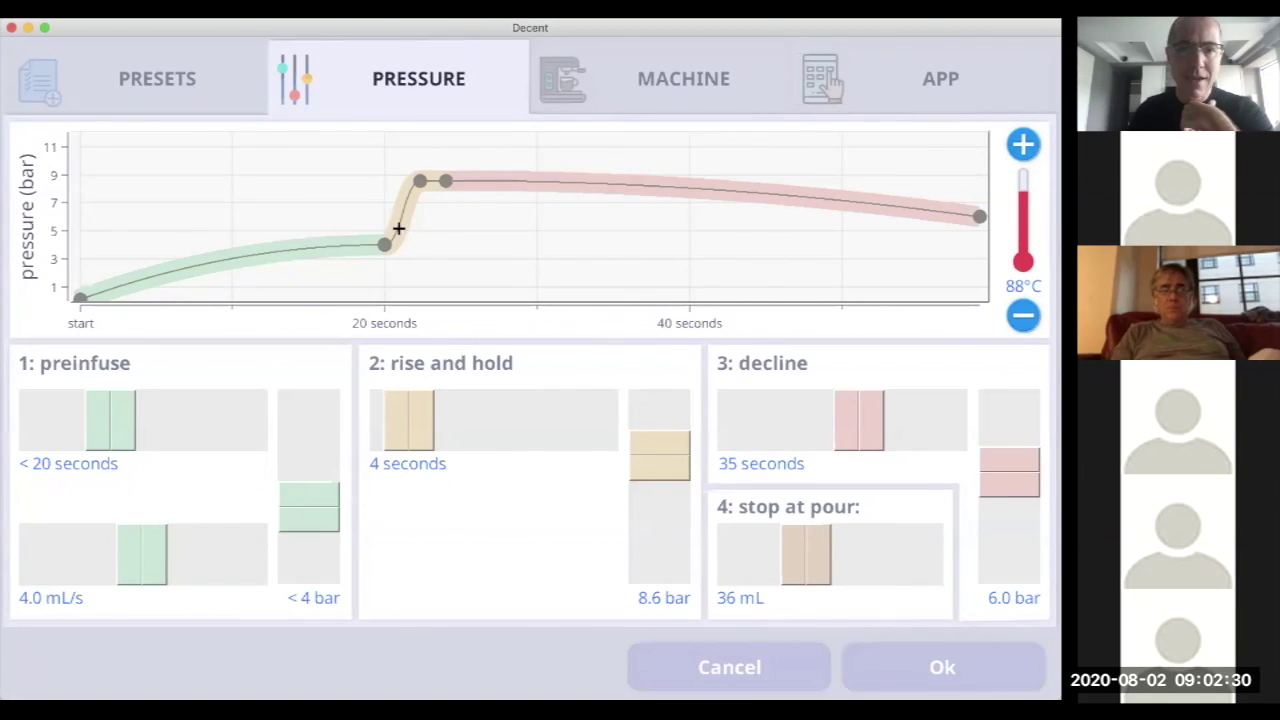
mouse_move(112, 440)
mouse_down()
mouse_move(63, 437)
mouse_move(107, 437)
mouse_up()
drag(665, 455, 712, 476)
drag(1018, 511, 1023, 614)
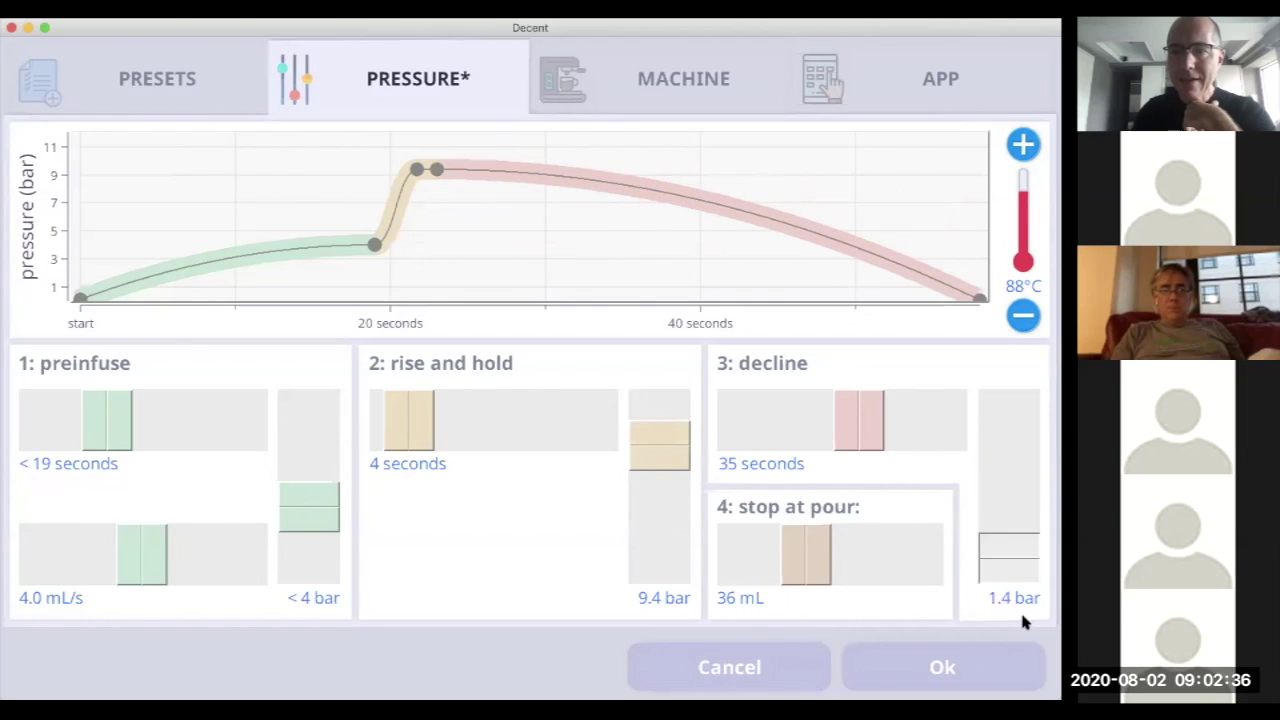
drag(640, 505, 644, 518)
click(864, 649)
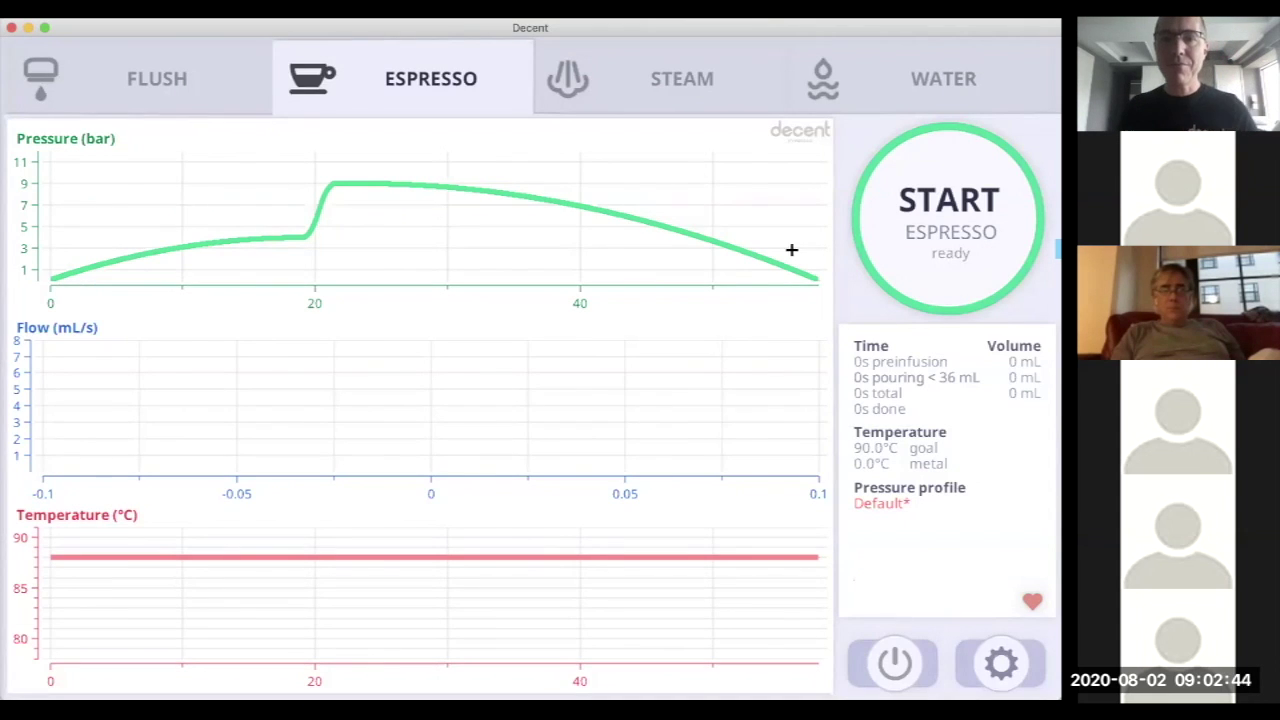
click(600, 248)
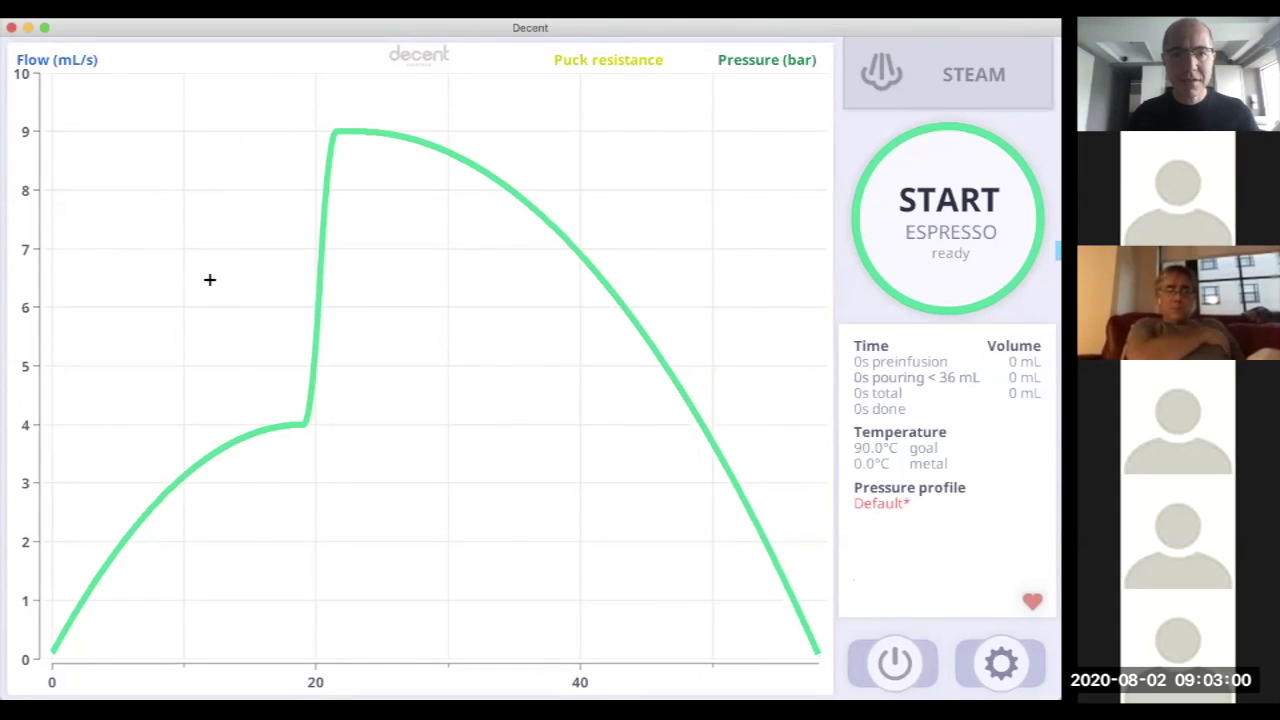
scroll(147, 177, up, 2)
scroll(147, 177, up, 1)
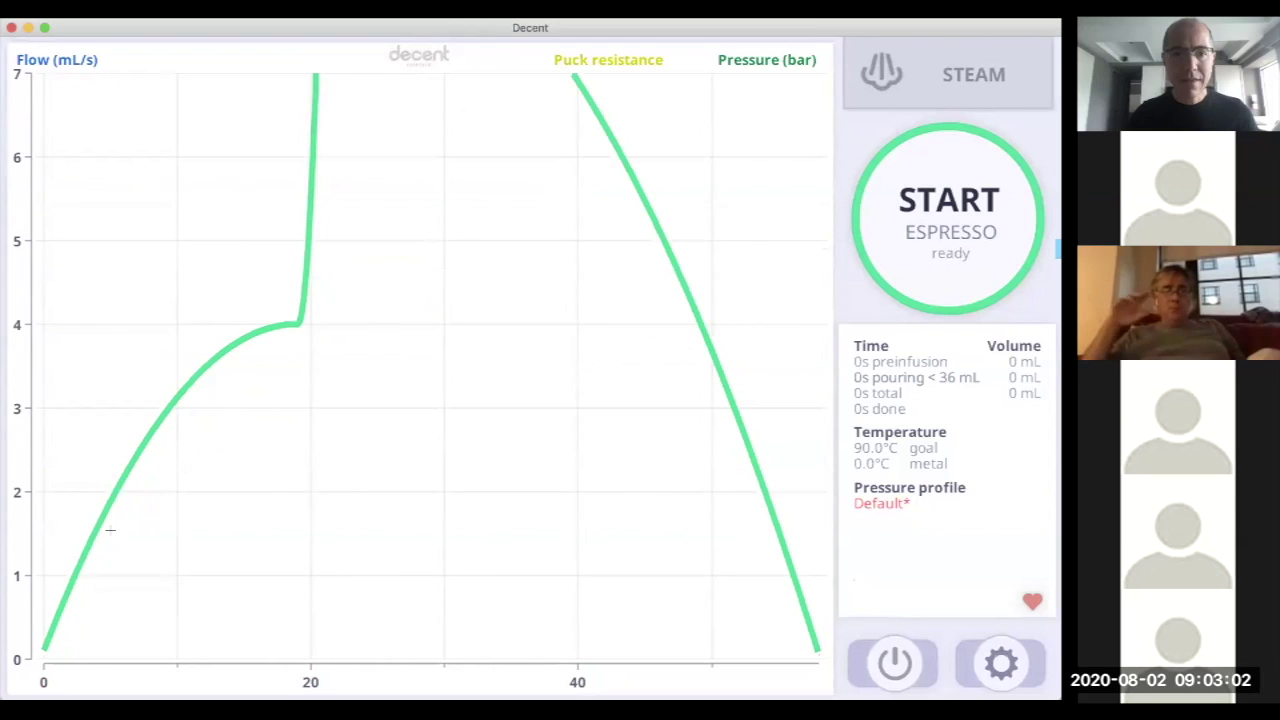
scroll(175, 540, down, 1)
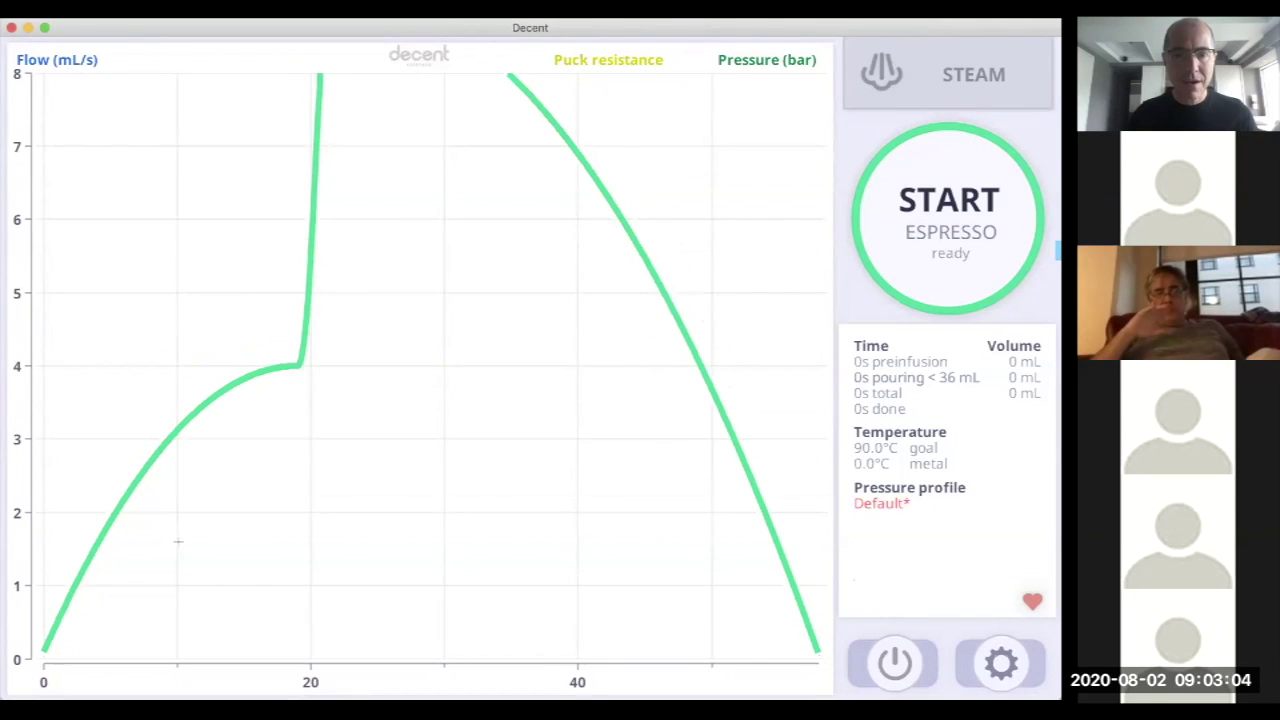
scroll(178, 541, down, 2)
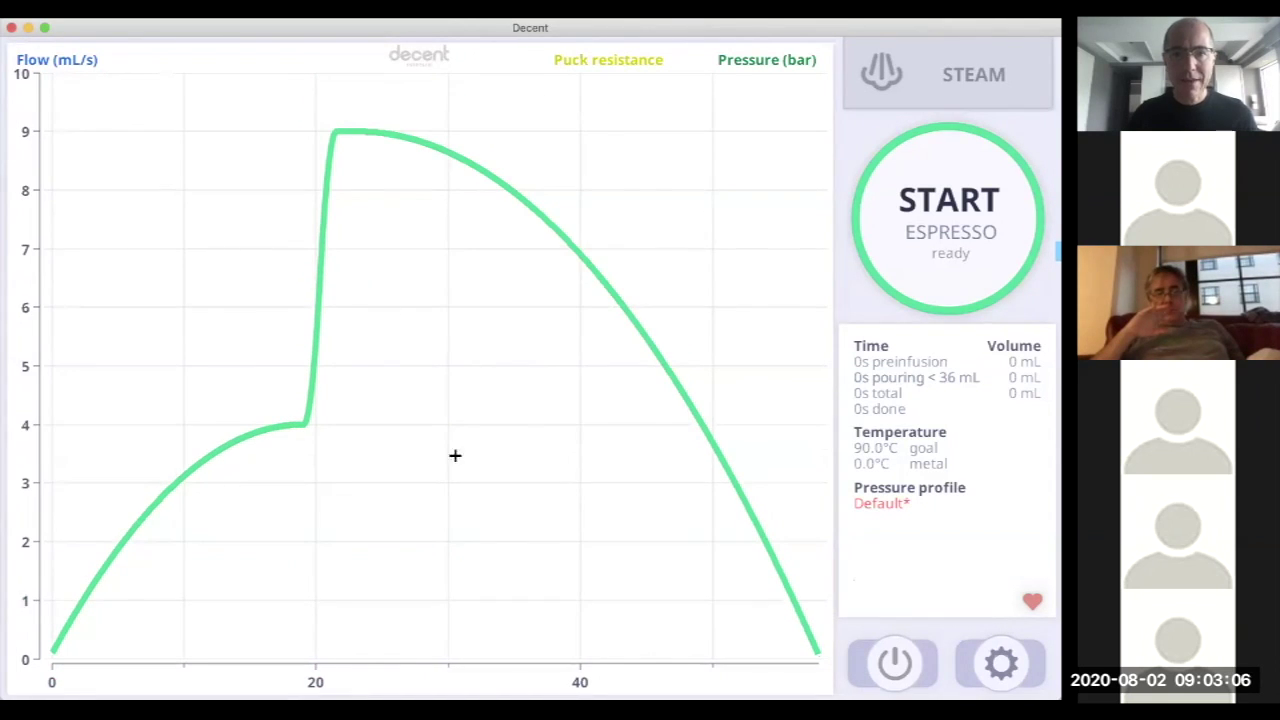
click(642, 372)
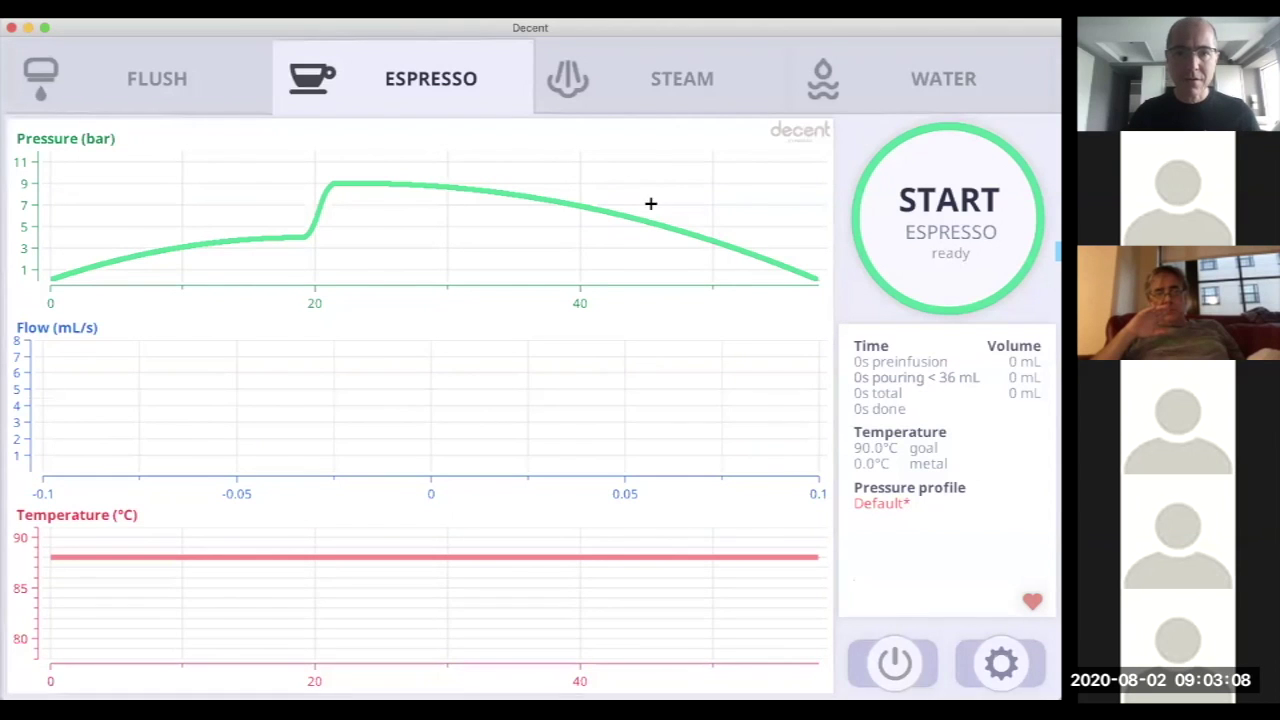
click(675, 619)
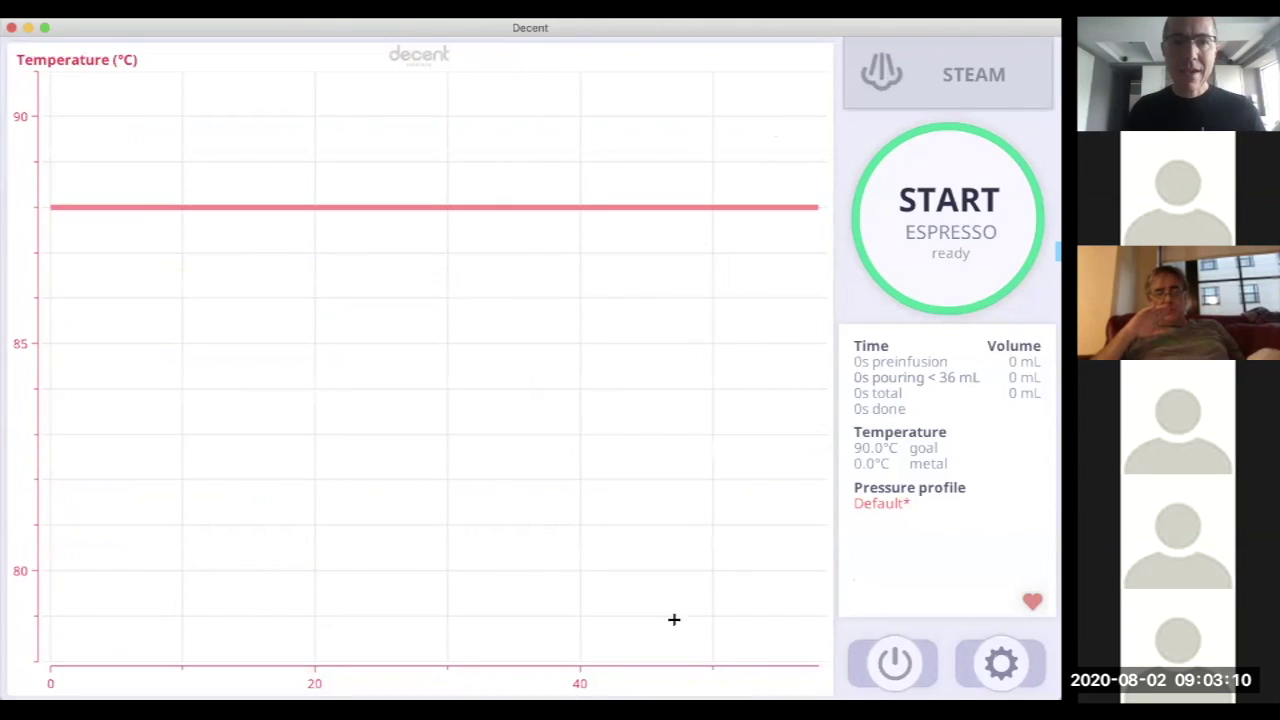
click(117, 553)
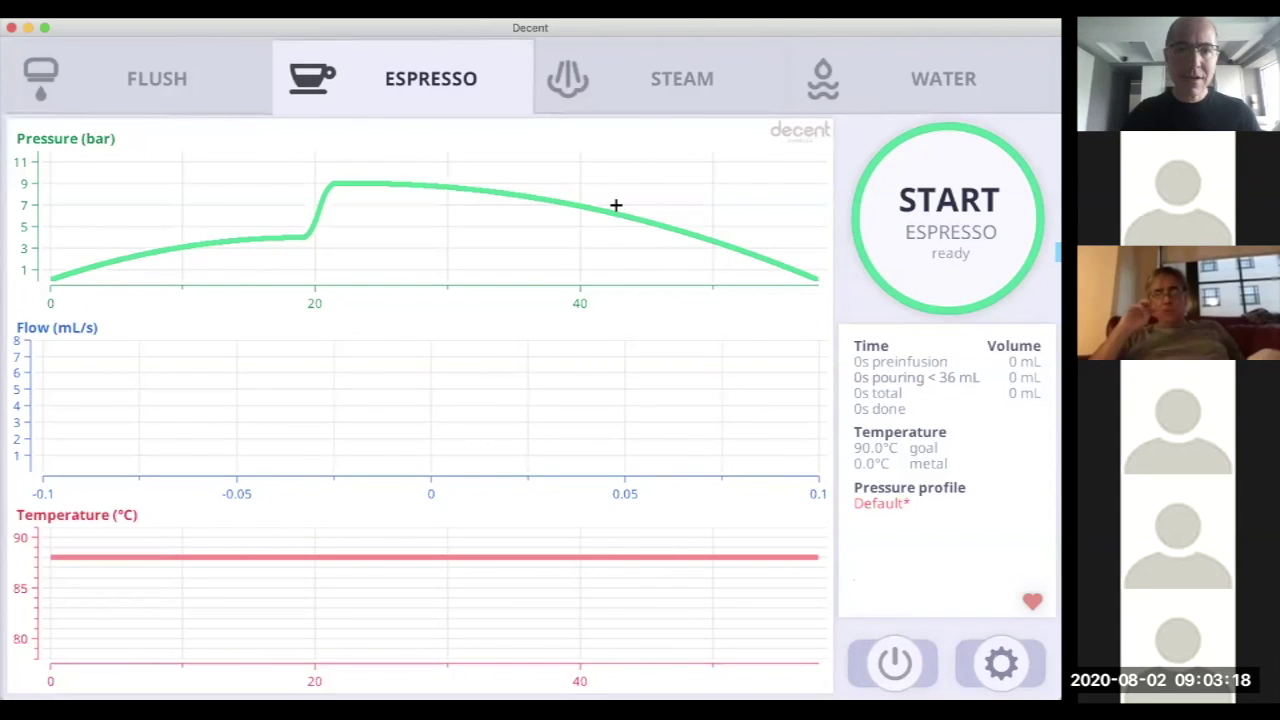
- Load the Flow profile for milky drinks preset from the presets list and confirm it
click(1018, 670)
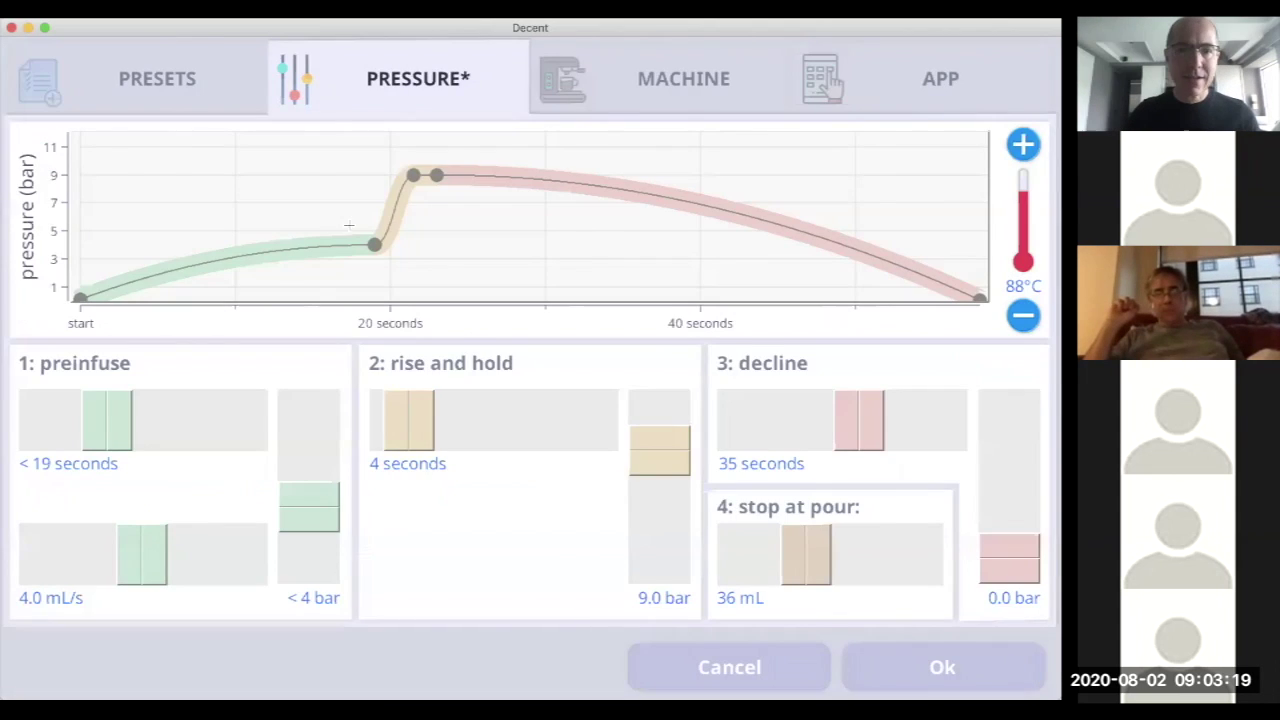
click(208, 88)
click(497, 405)
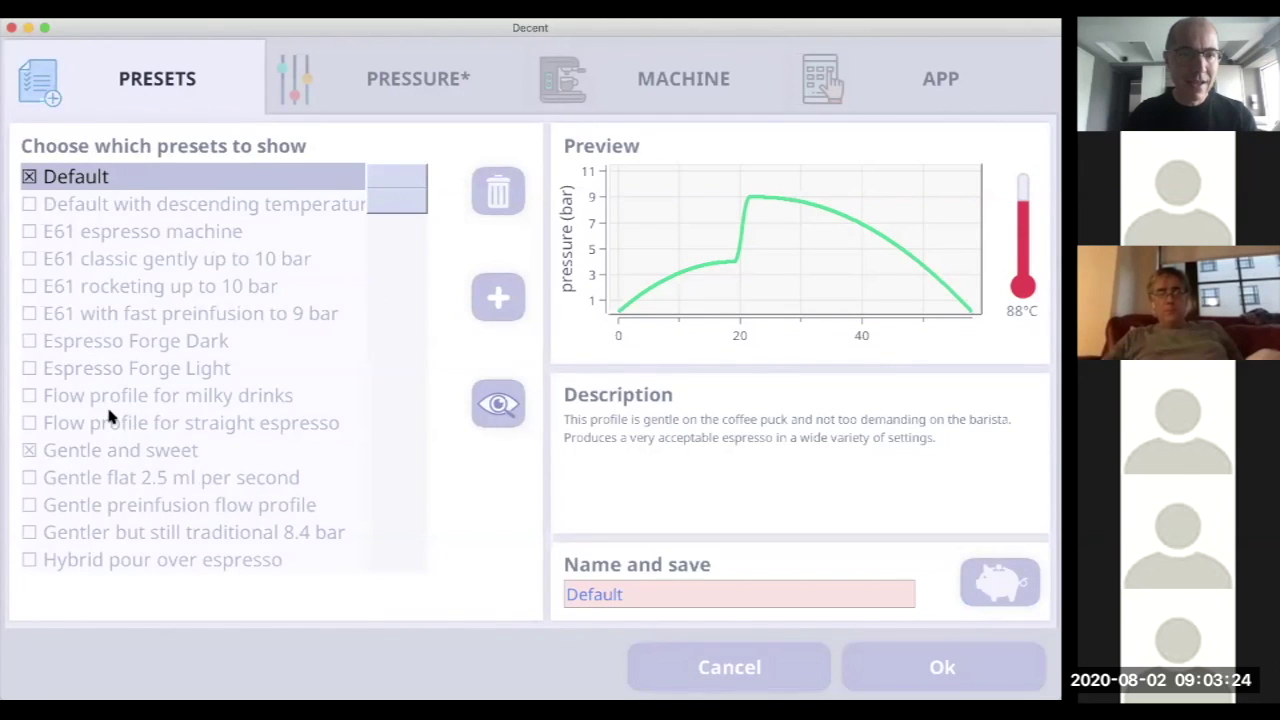
scroll(27, 405, up, 3)
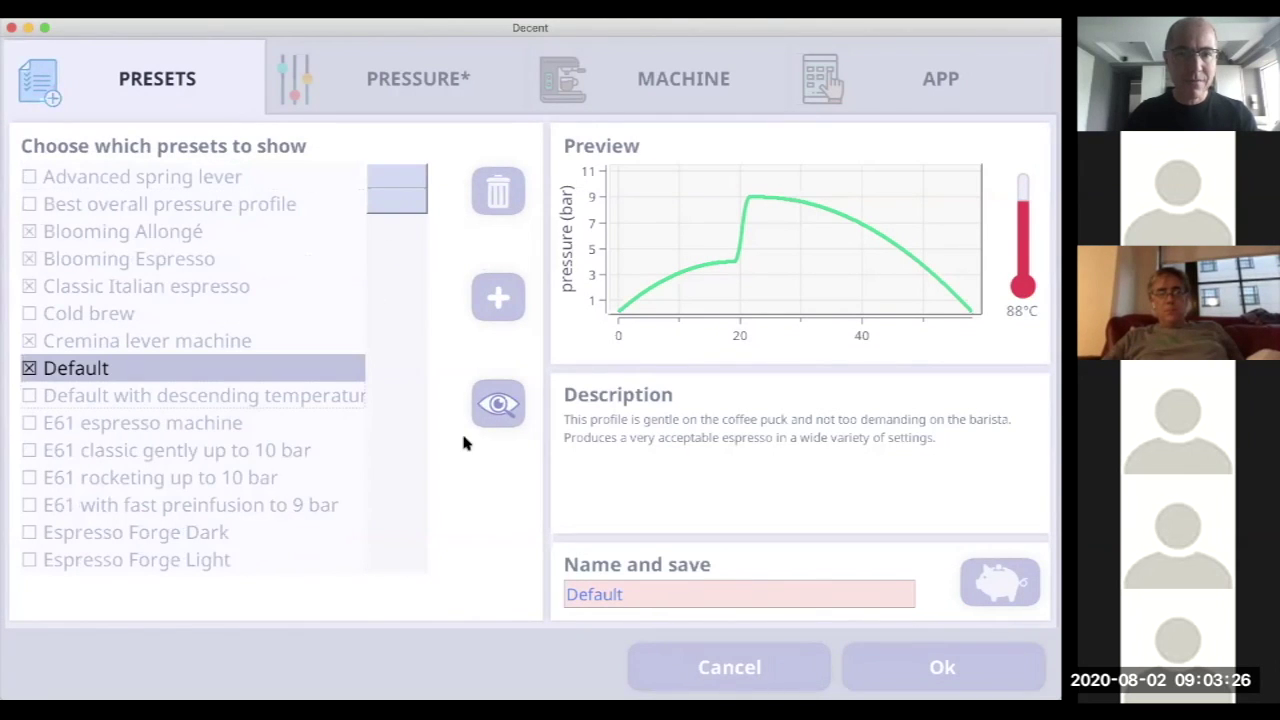
click(497, 405)
click(160, 313)
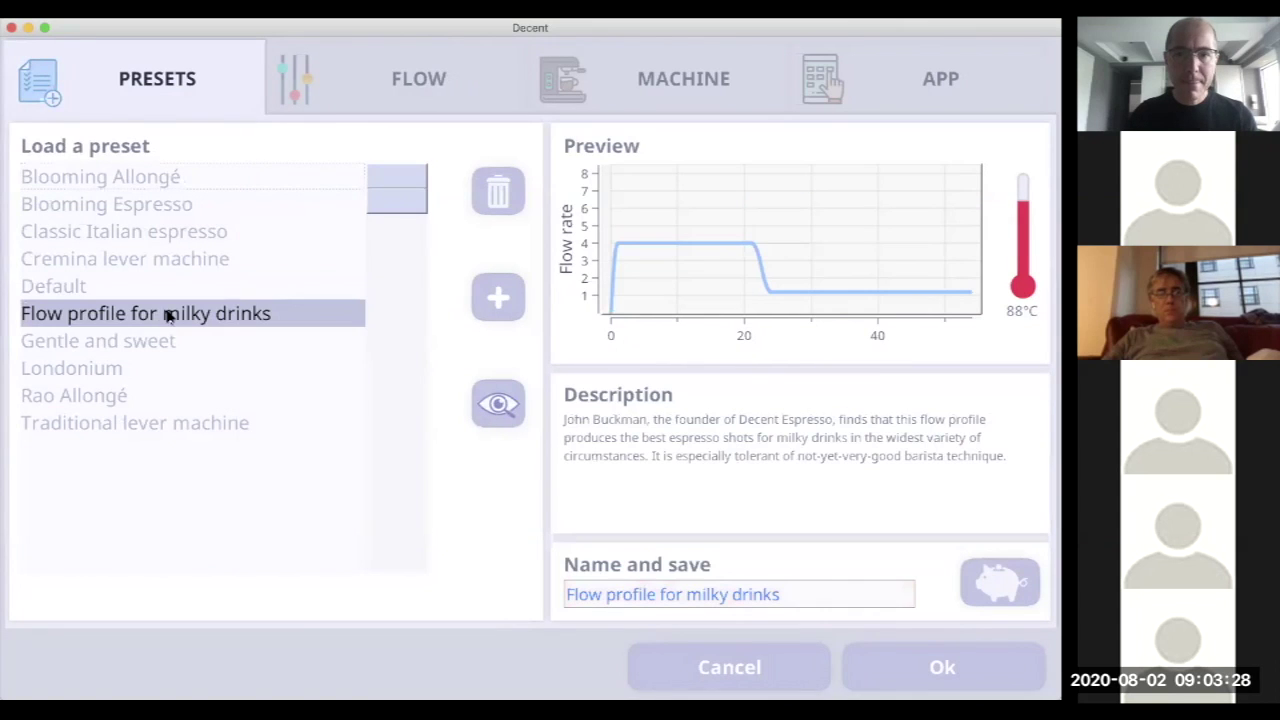
click(966, 677)
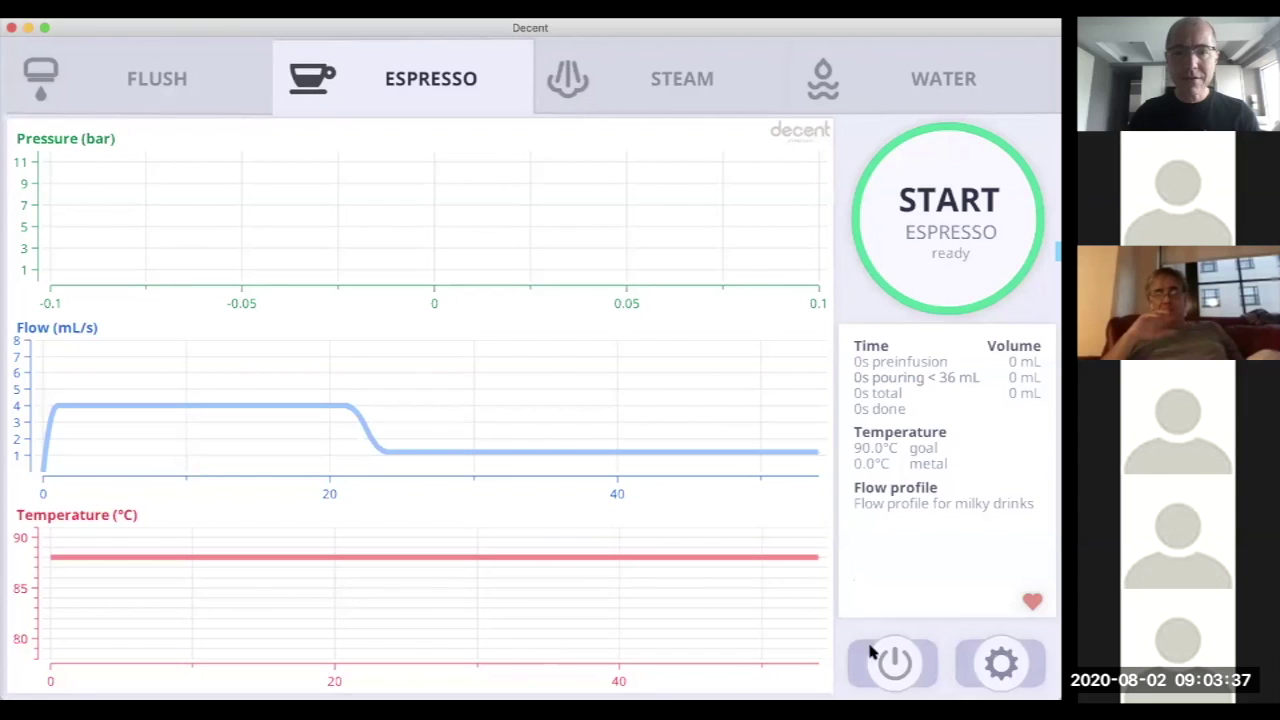
- Reload the Default preset and view its pressure editor: 8.6 bar hold, 6.0 bar decline
click(978, 665)
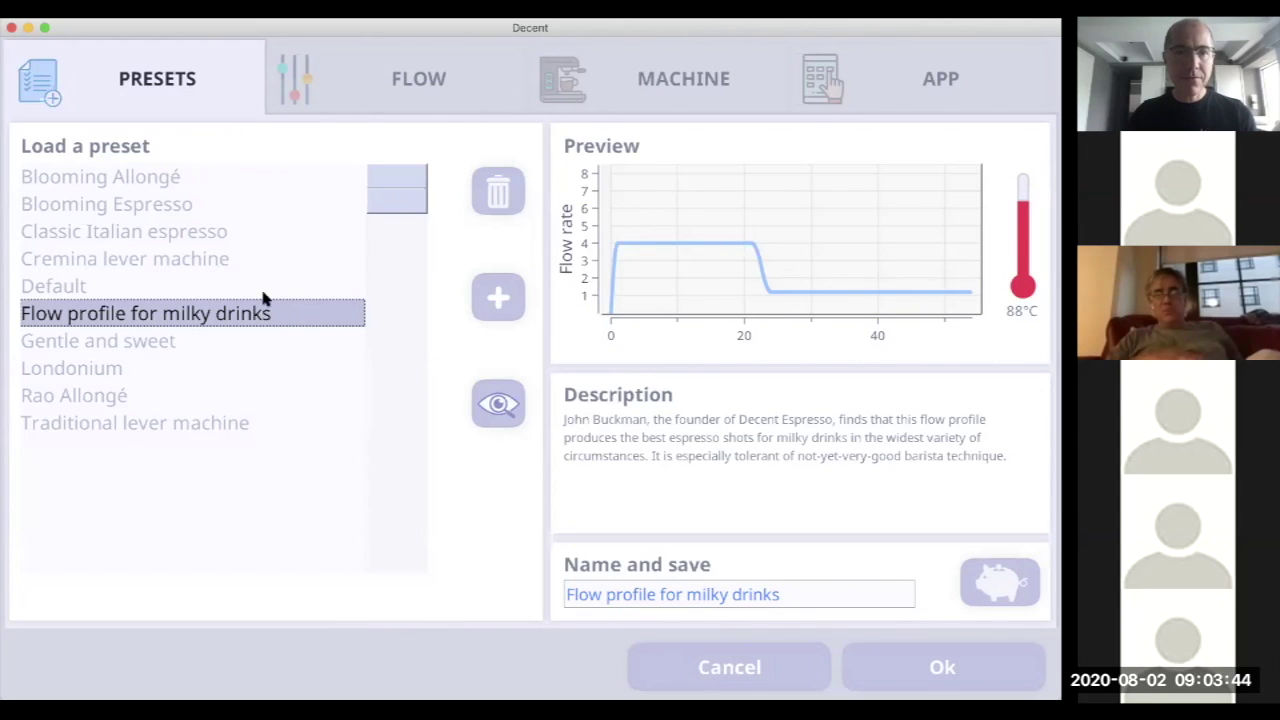
click(205, 286)
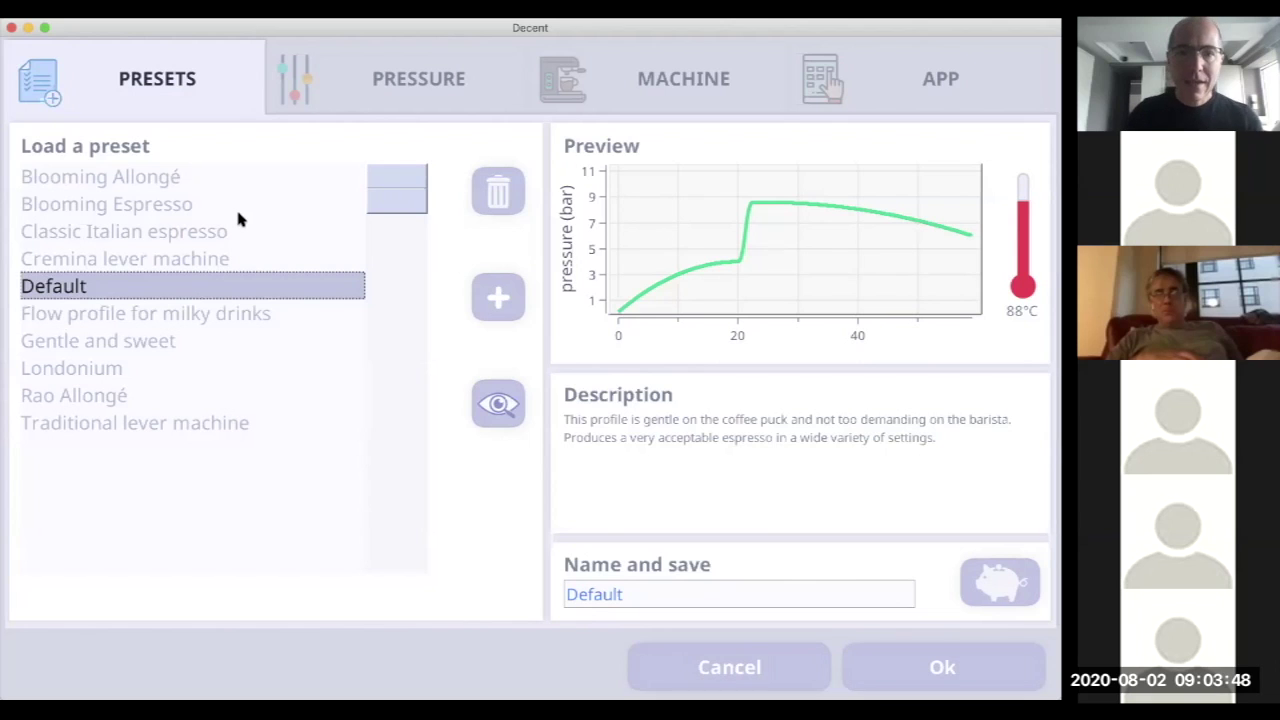
click(766, 243)
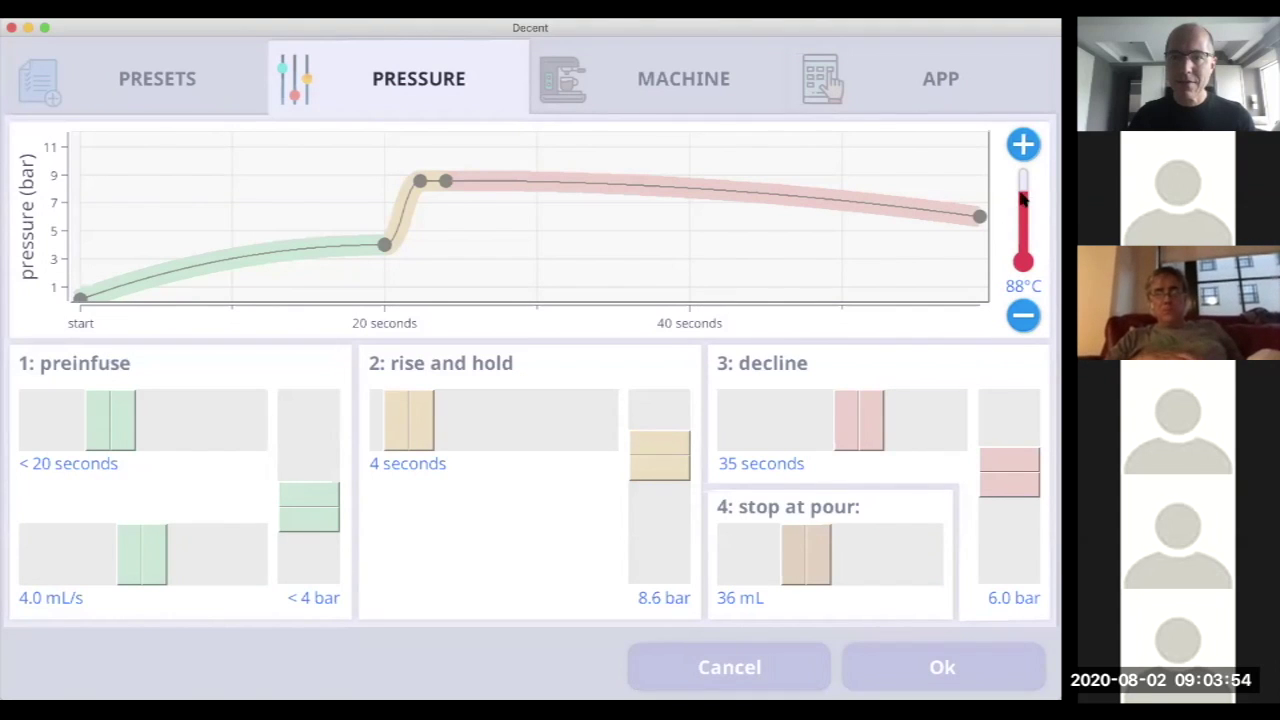
- Enable per-step temperatures and raise the Default profile's start temperature to 92°C
click(1024, 252)
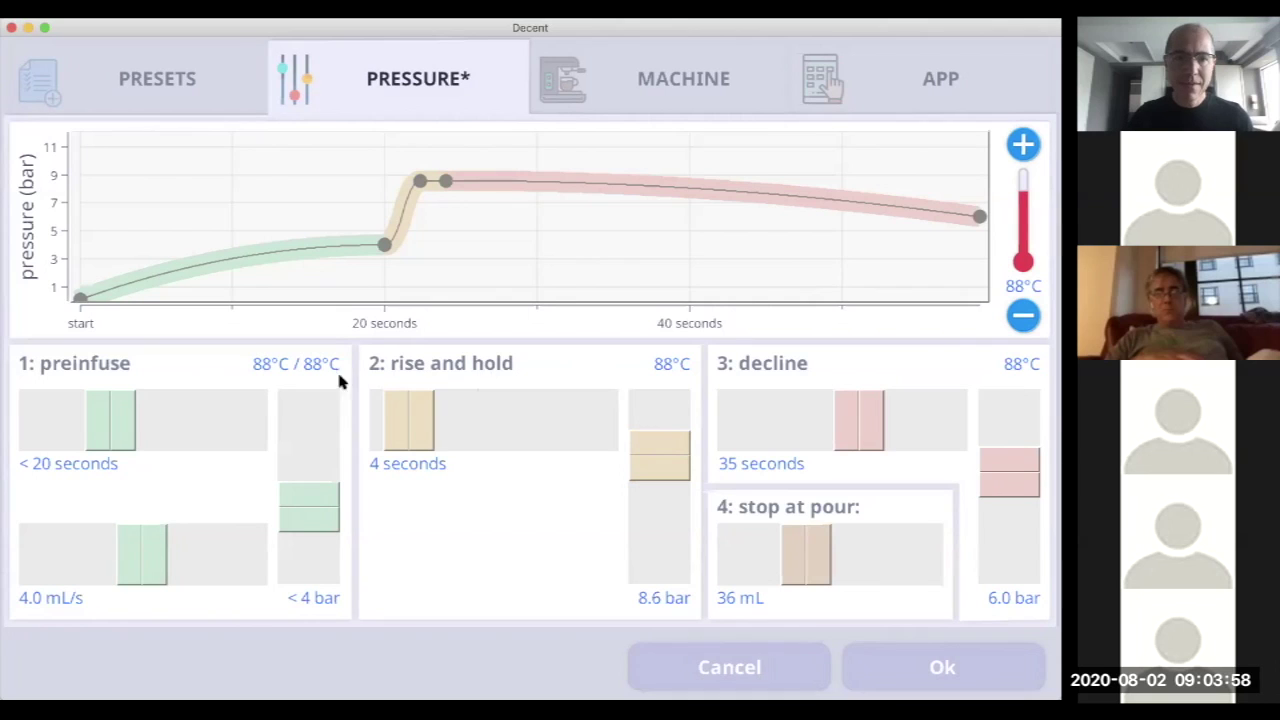
click(272, 365)
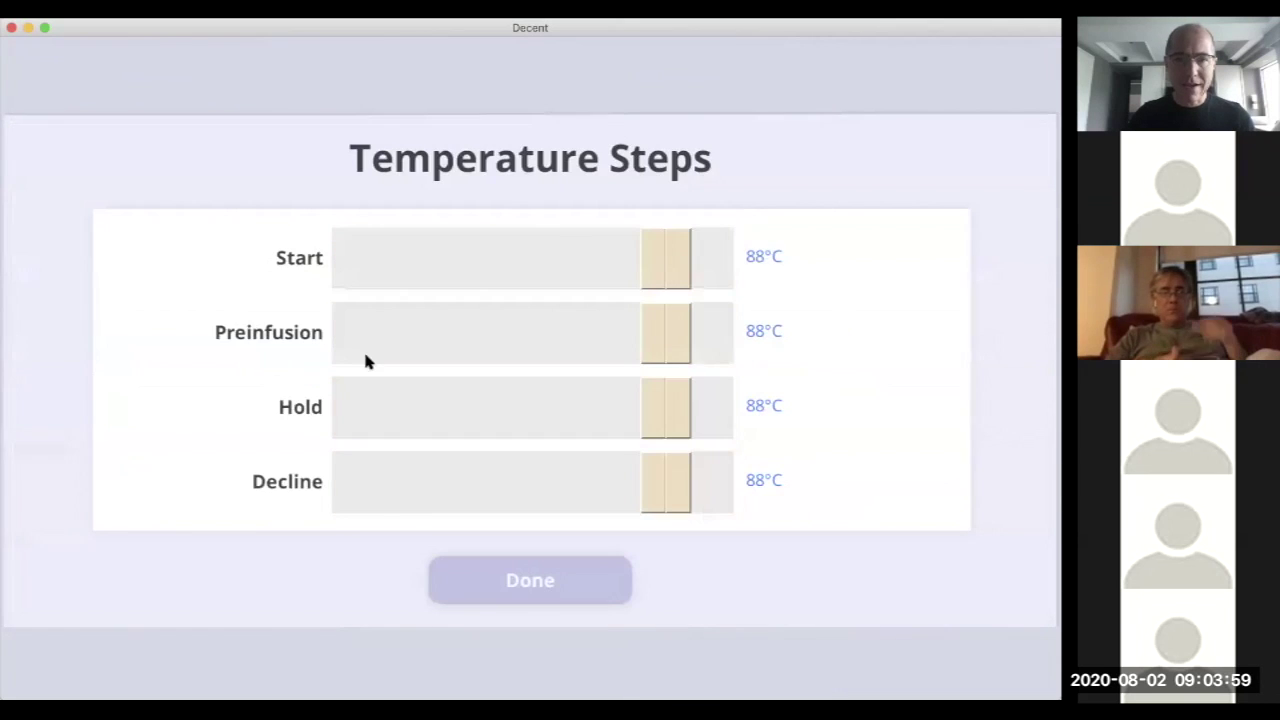
click(720, 271)
click(718, 261)
click(718, 261)
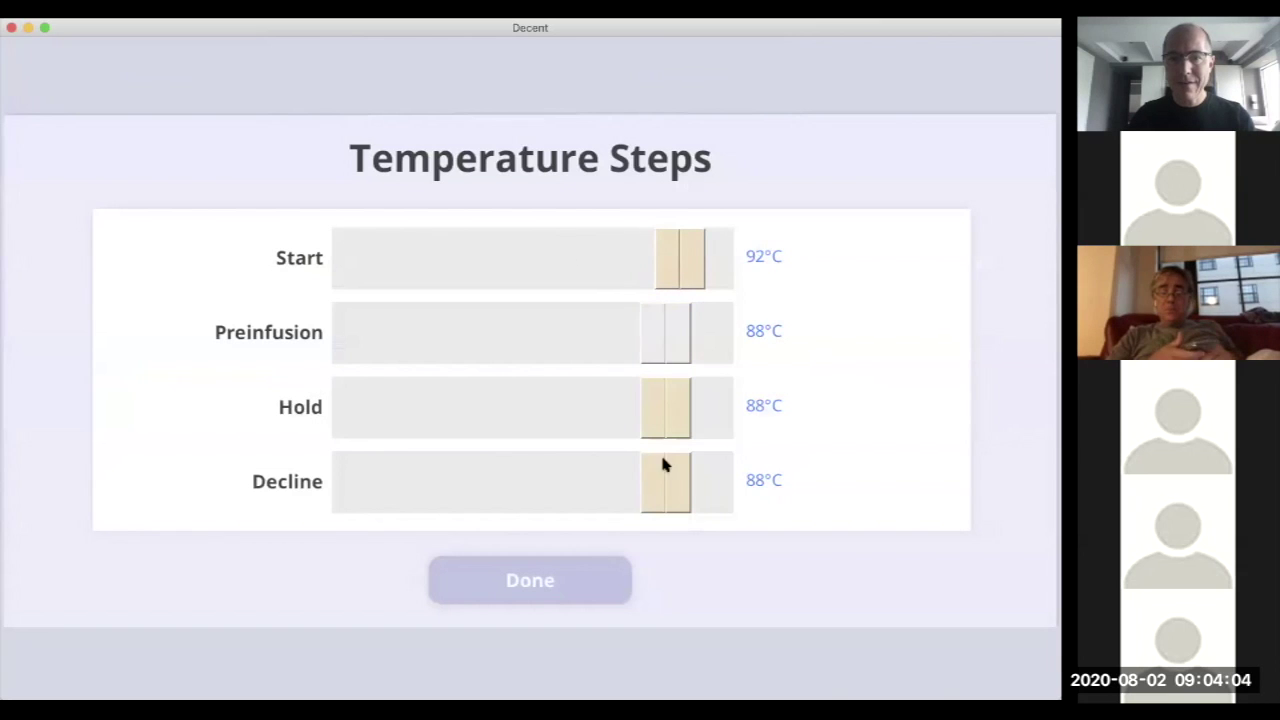
click(538, 580)
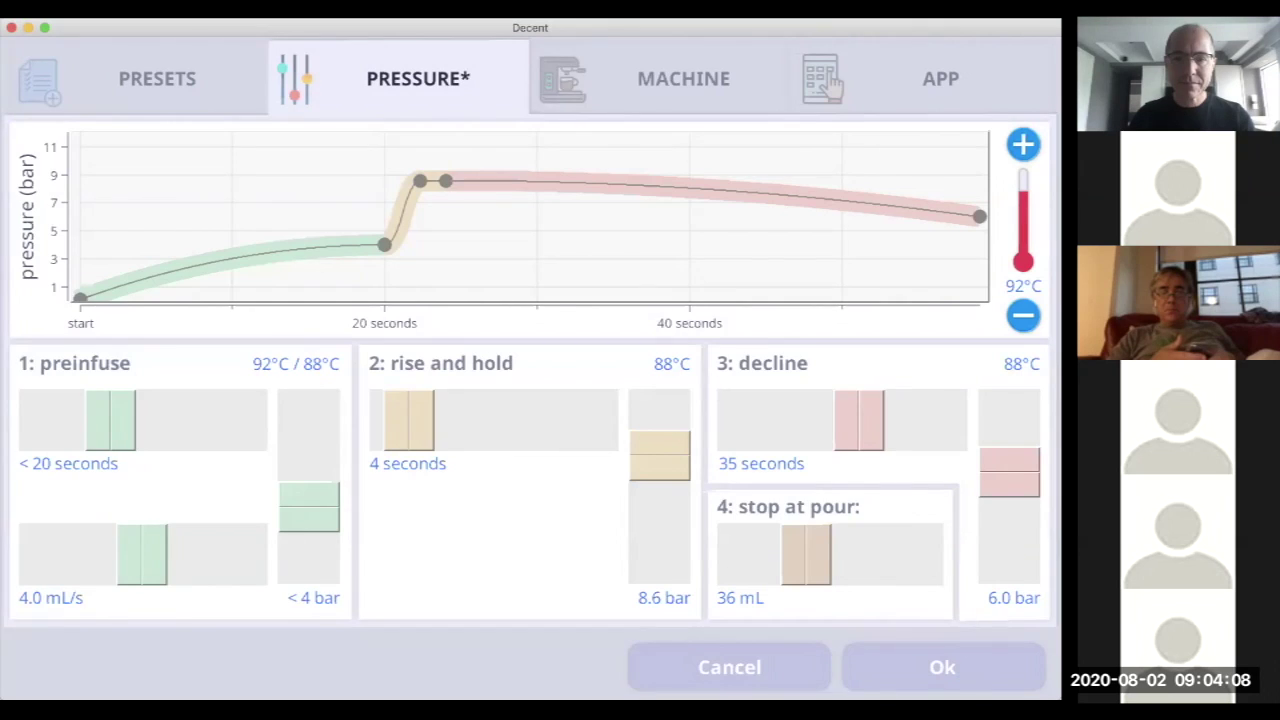
click(942, 667)
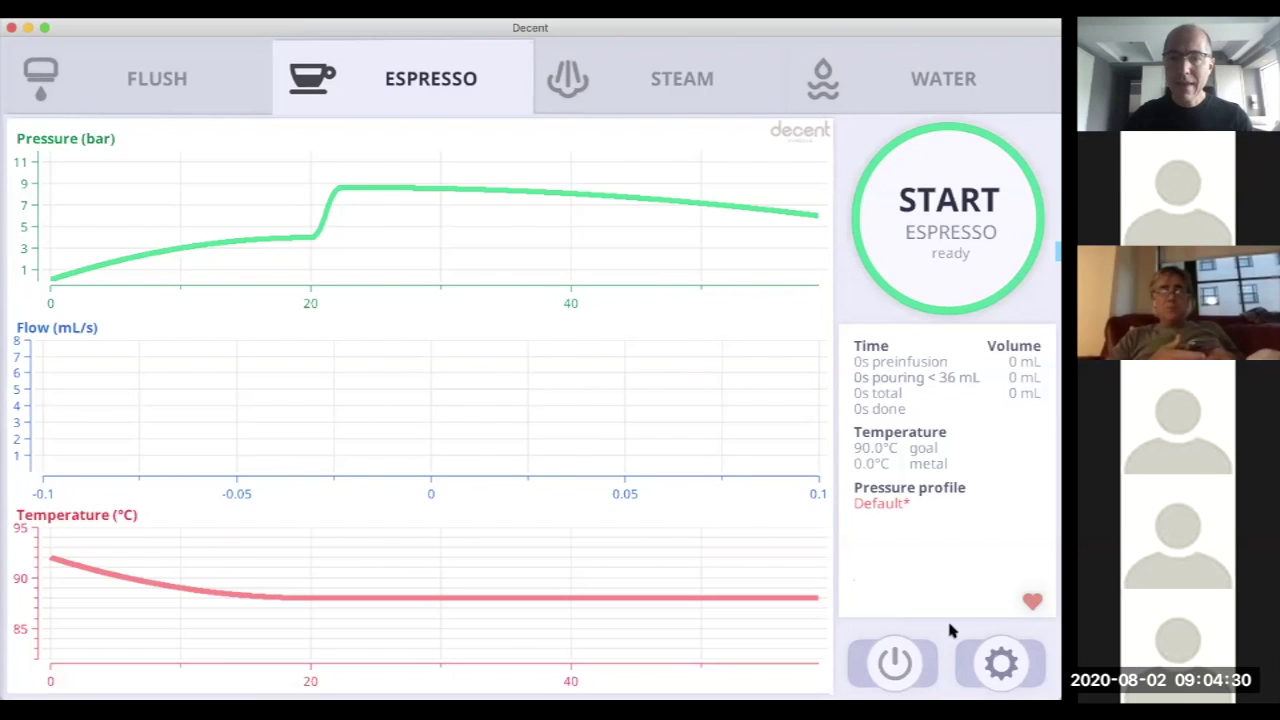
- Lower the Default profile's decline step temperature from 88°C to 86°C and apply it
click(997, 663)
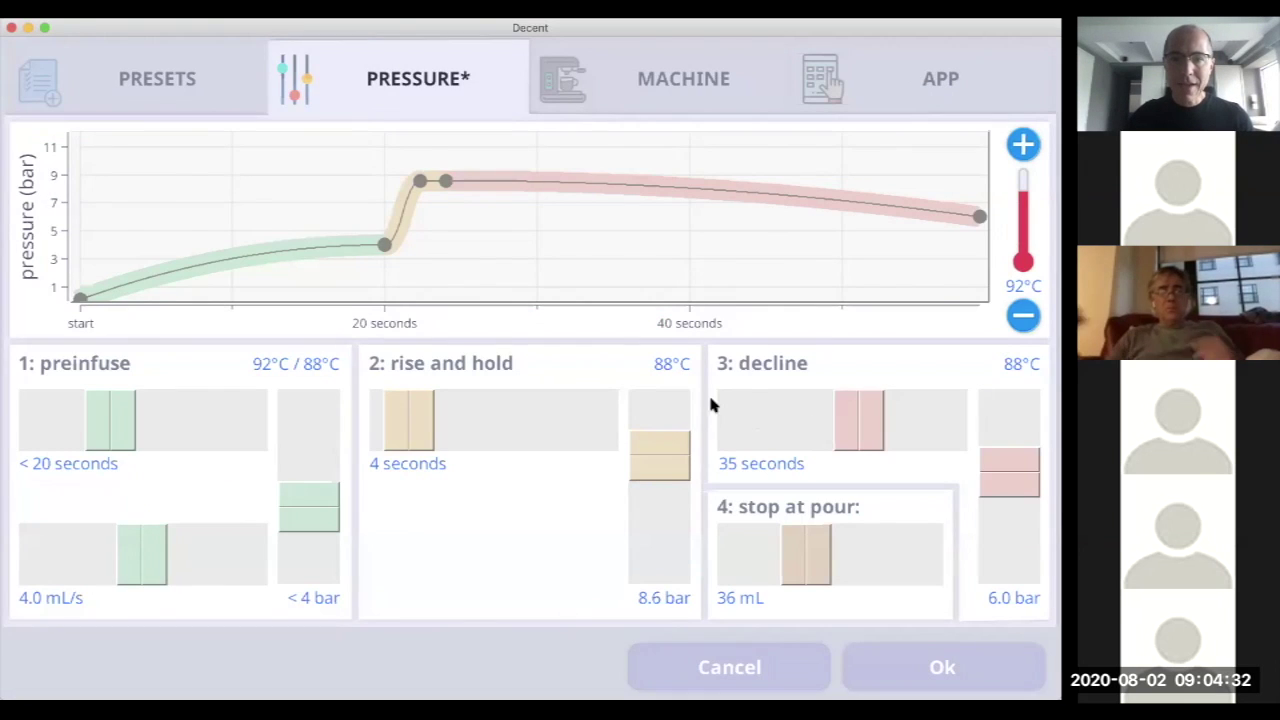
click(1004, 363)
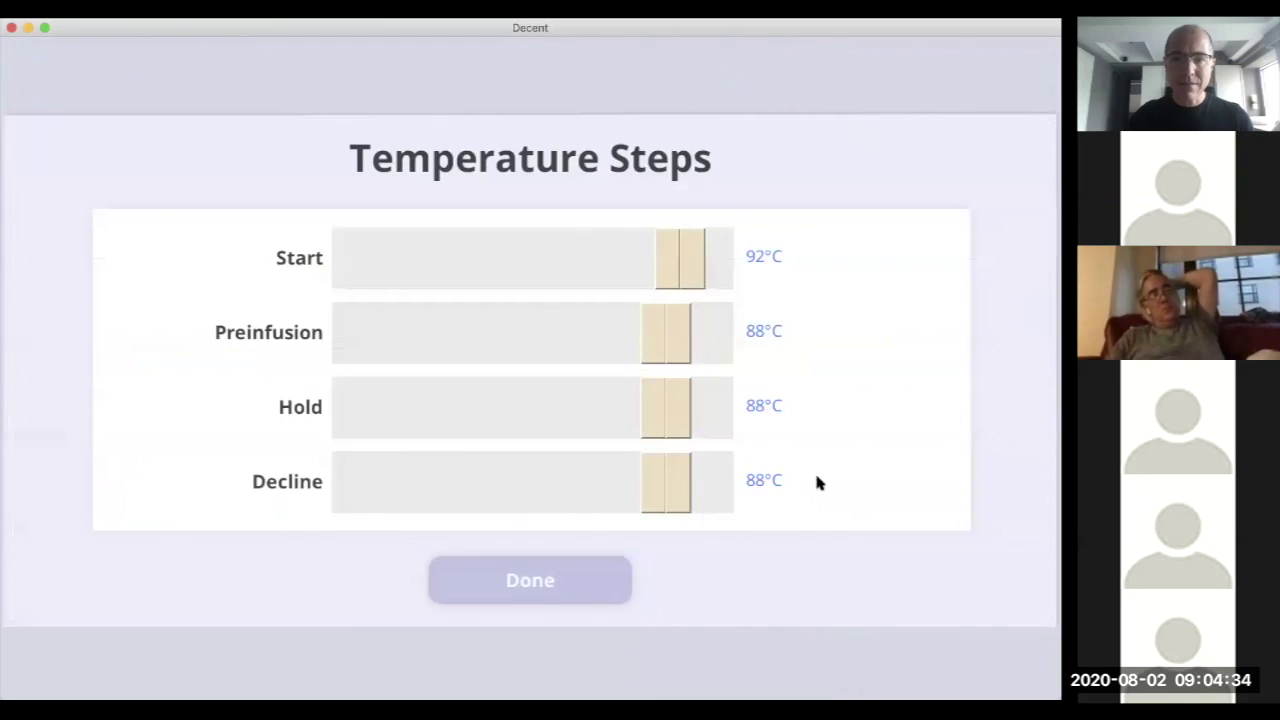
click(563, 476)
click(563, 476)
click(563, 476)
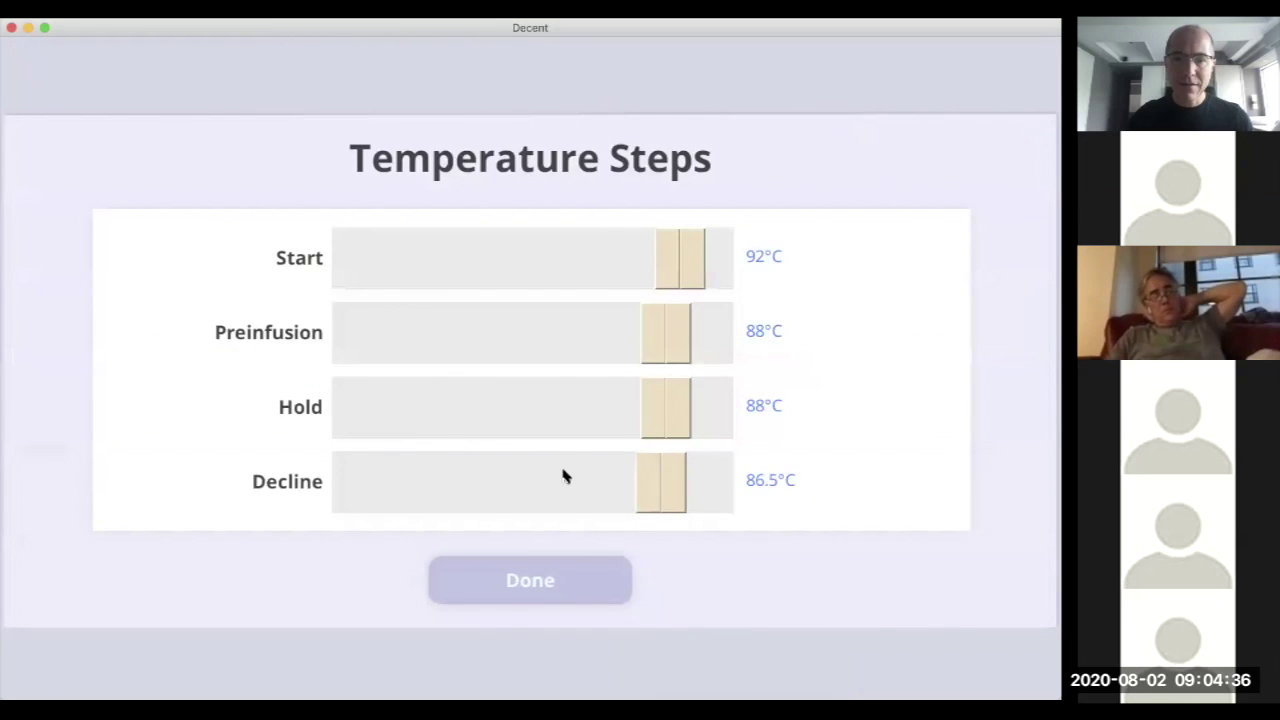
click(563, 476)
click(545, 598)
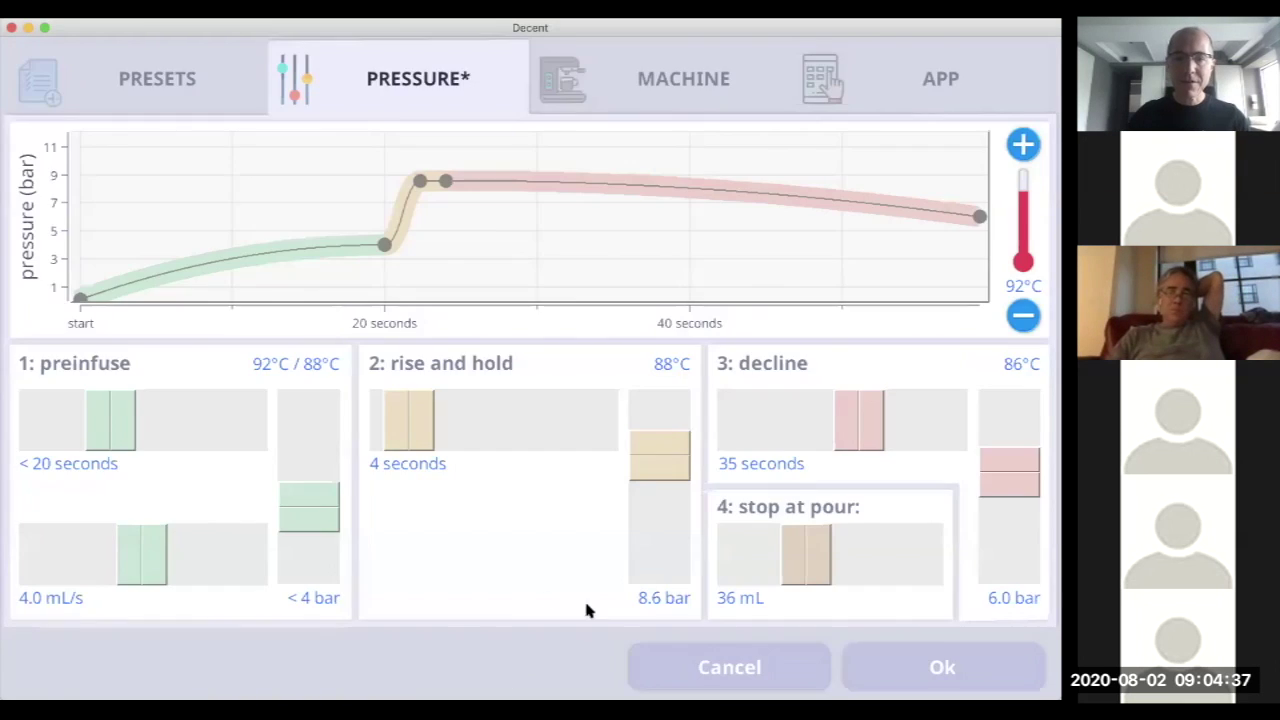
click(912, 676)
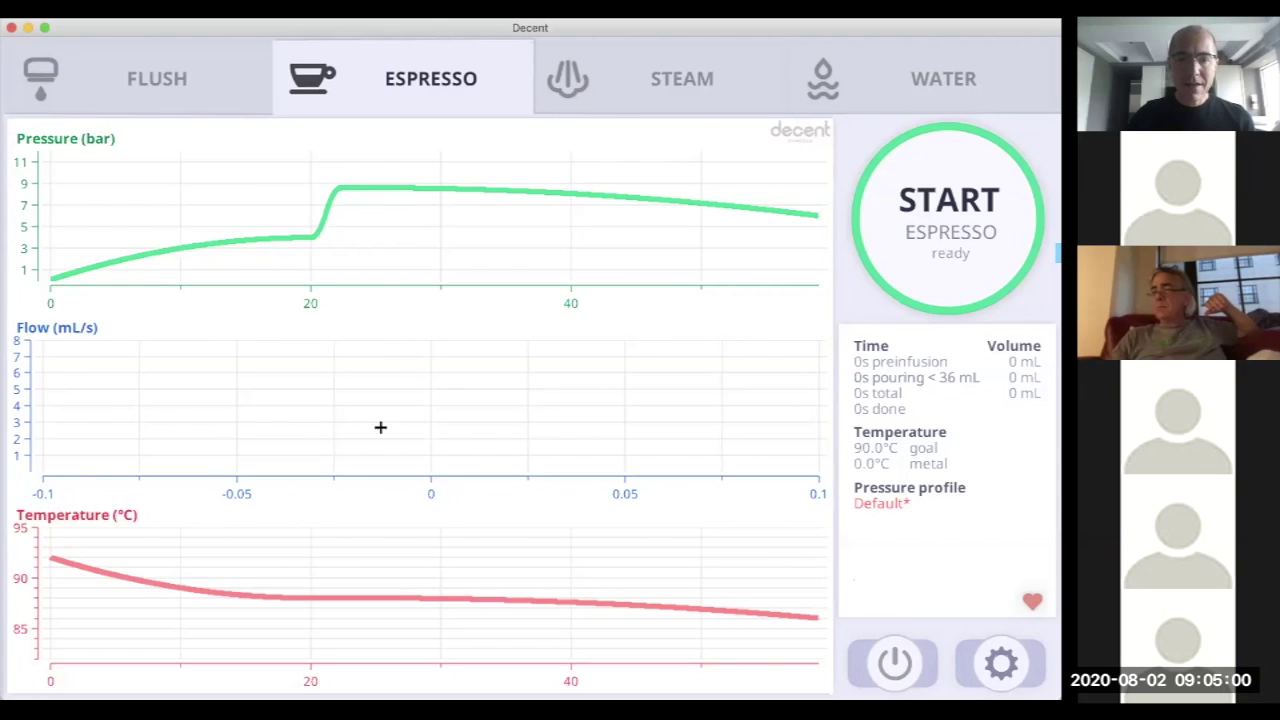
- Load the Cremina lever machine preset and view its preinfusion, soak, ramp and ramp-down steps
click(1000, 663)
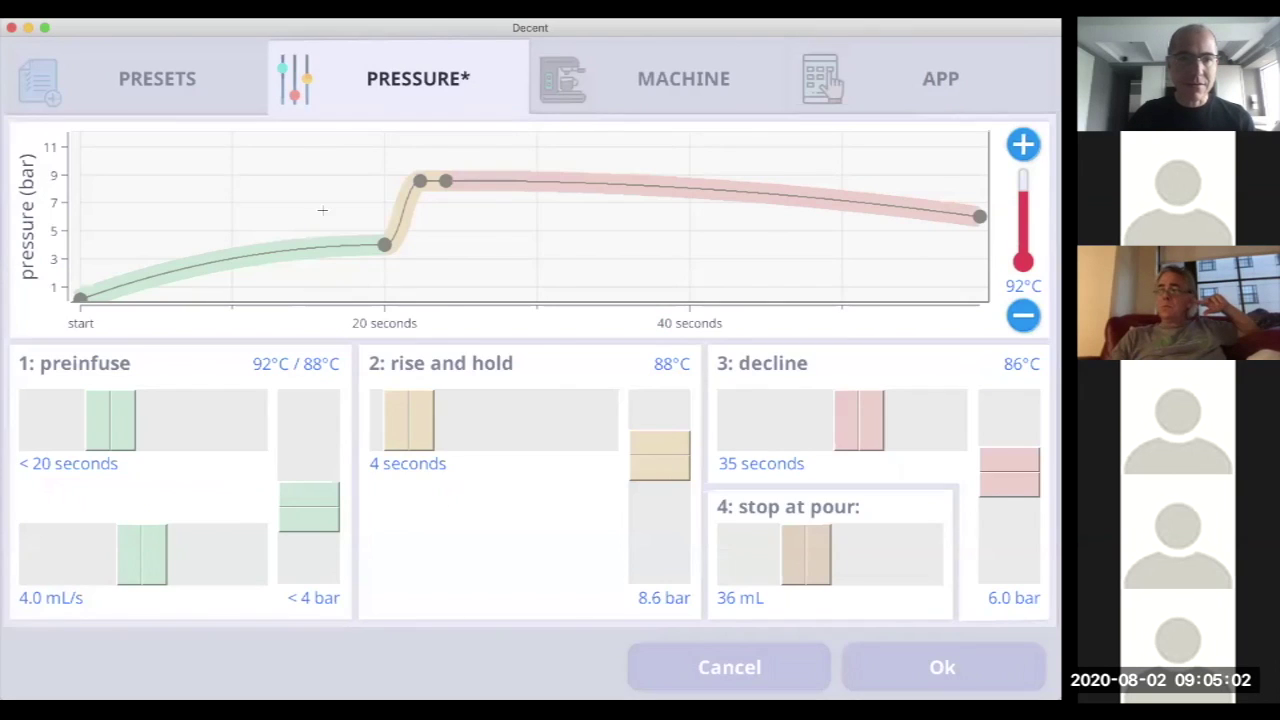
click(180, 74)
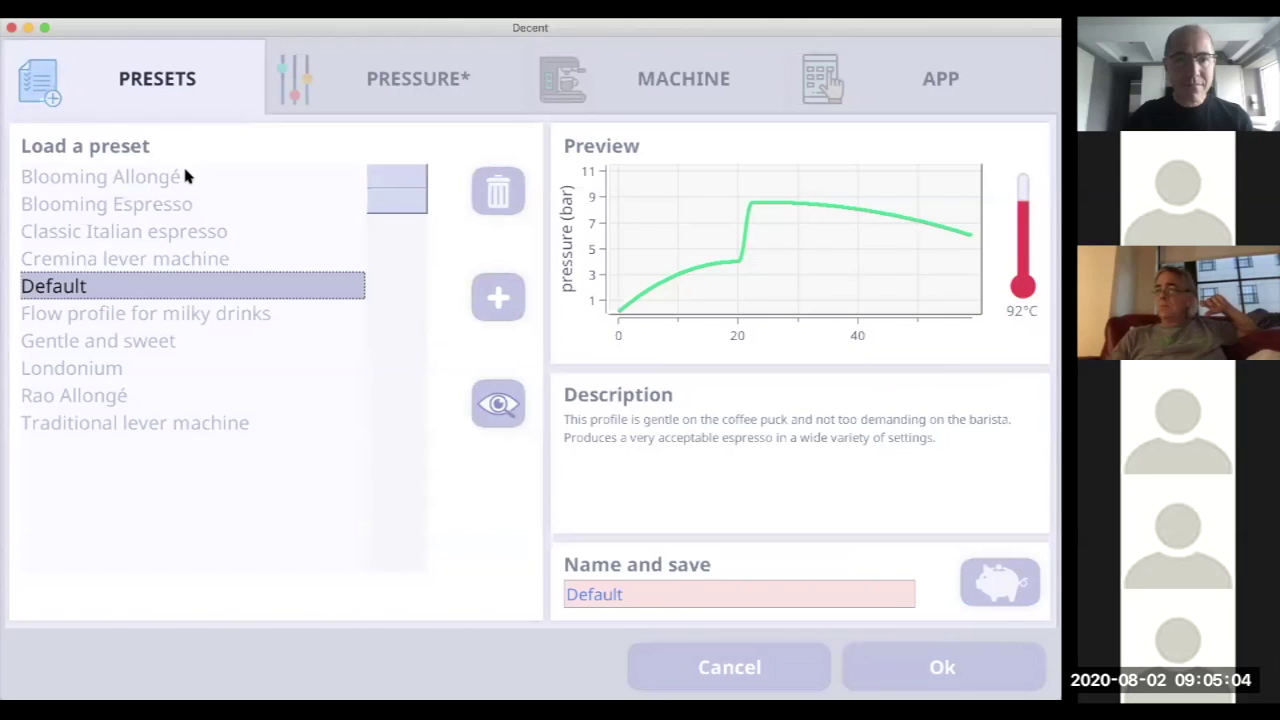
click(130, 258)
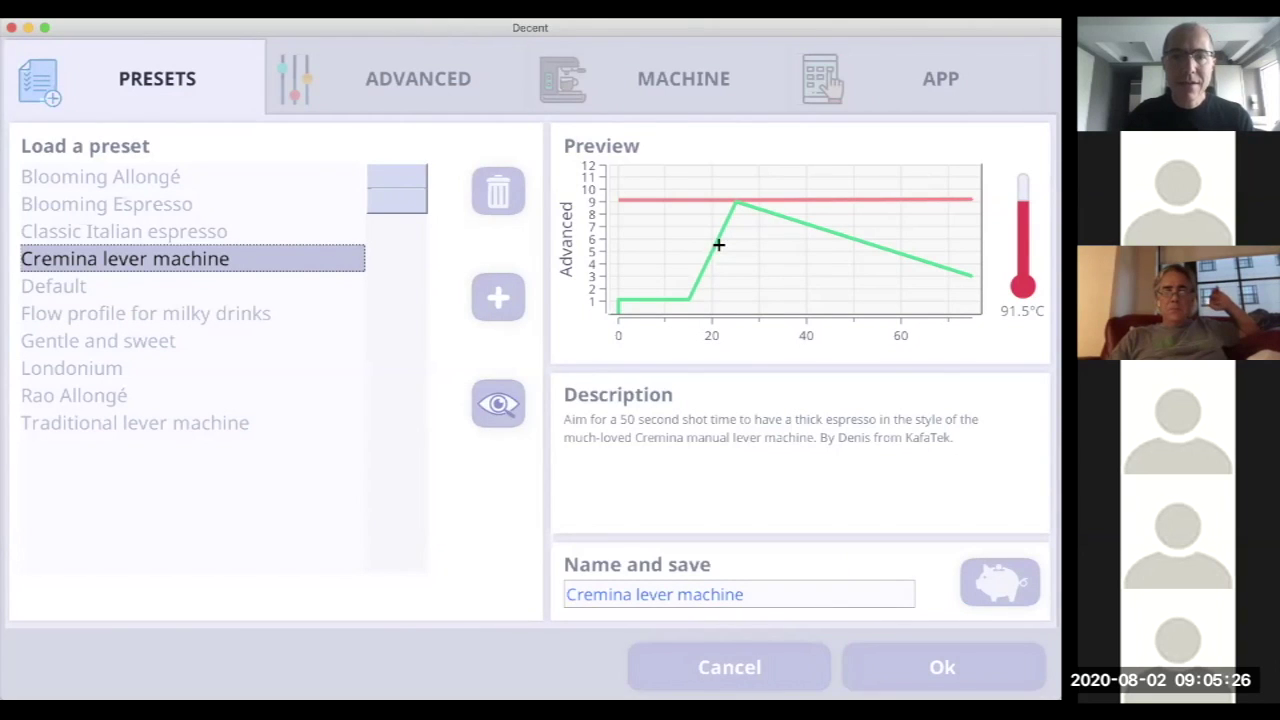
click(806, 234)
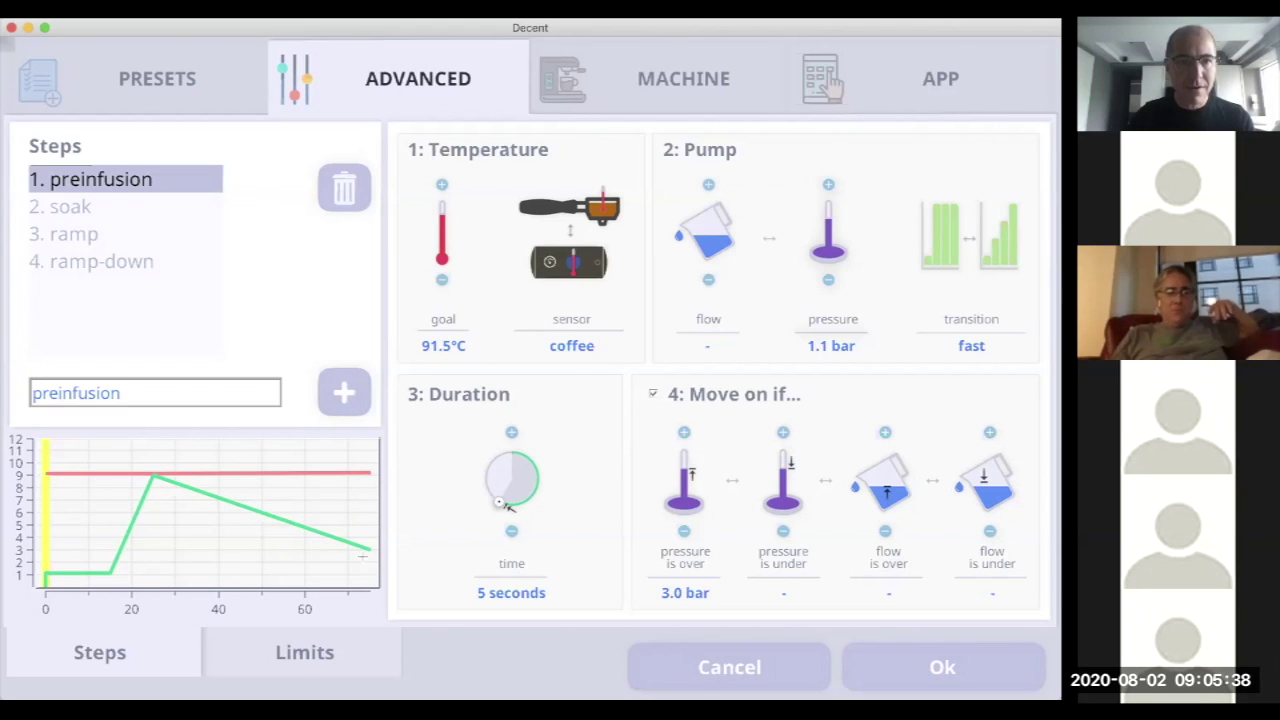
click(97, 206)
click(106, 234)
click(112, 261)
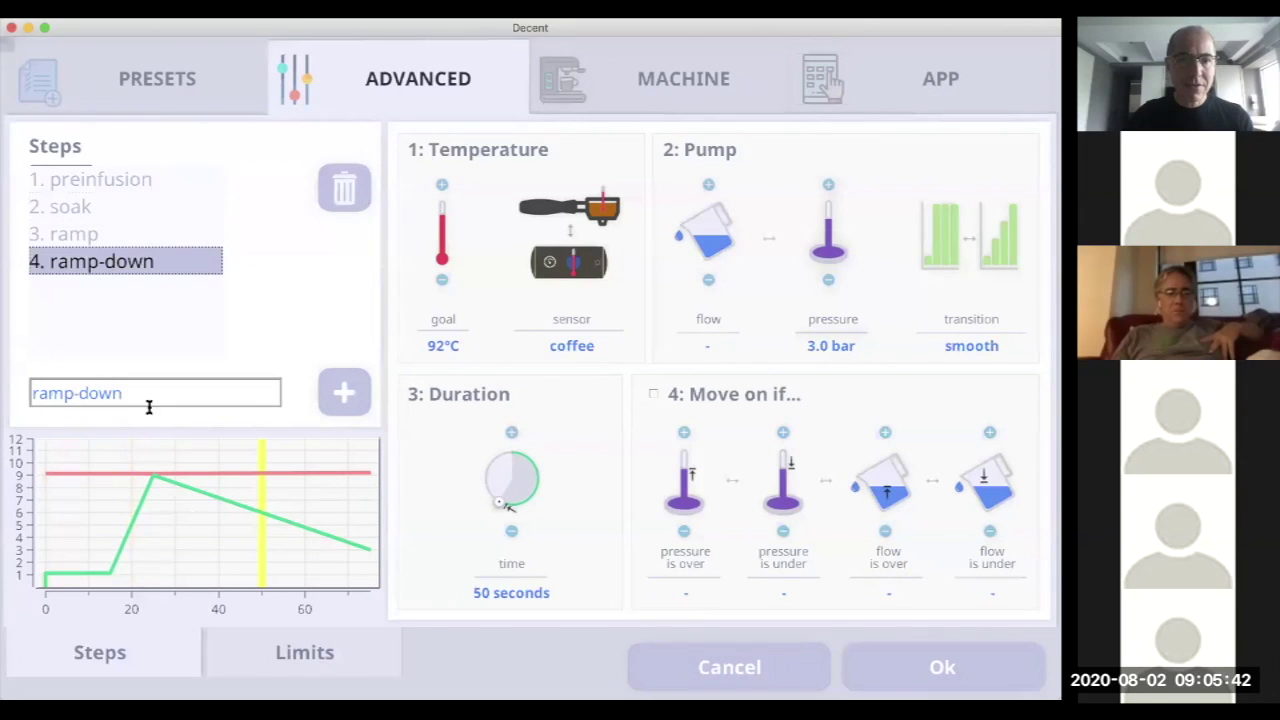
click(115, 180)
click(114, 207)
click(117, 233)
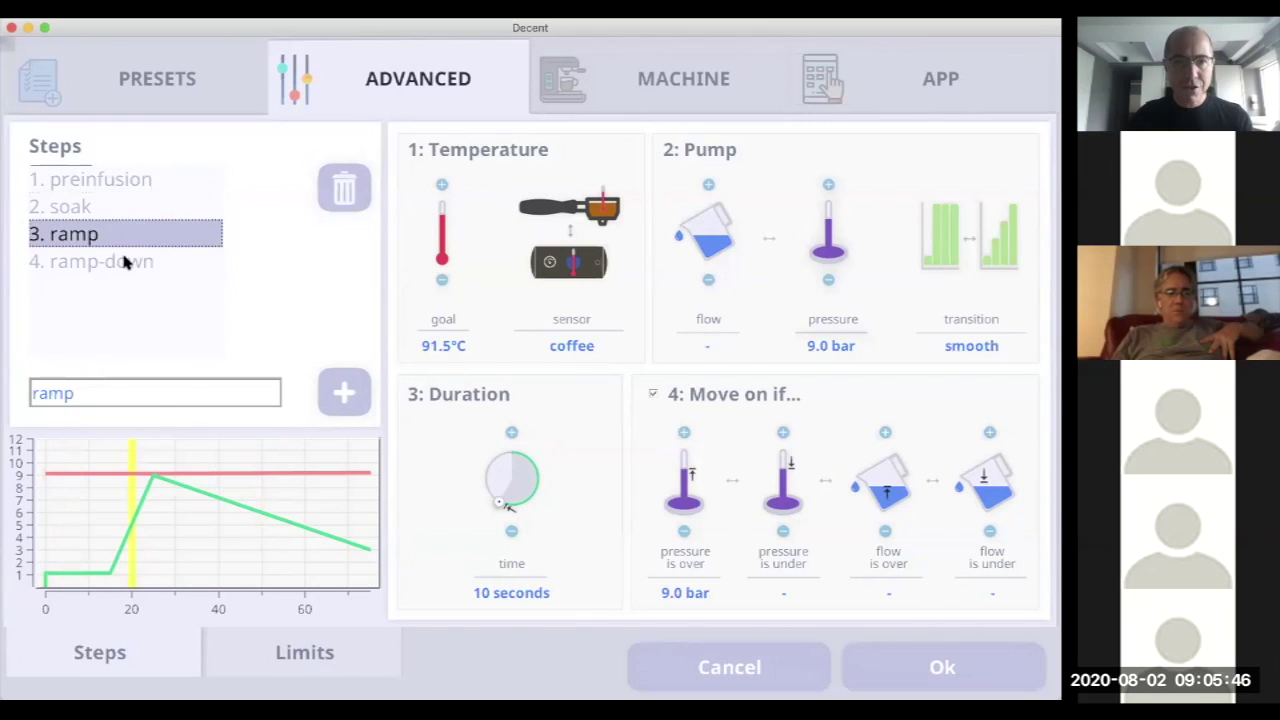
click(121, 259)
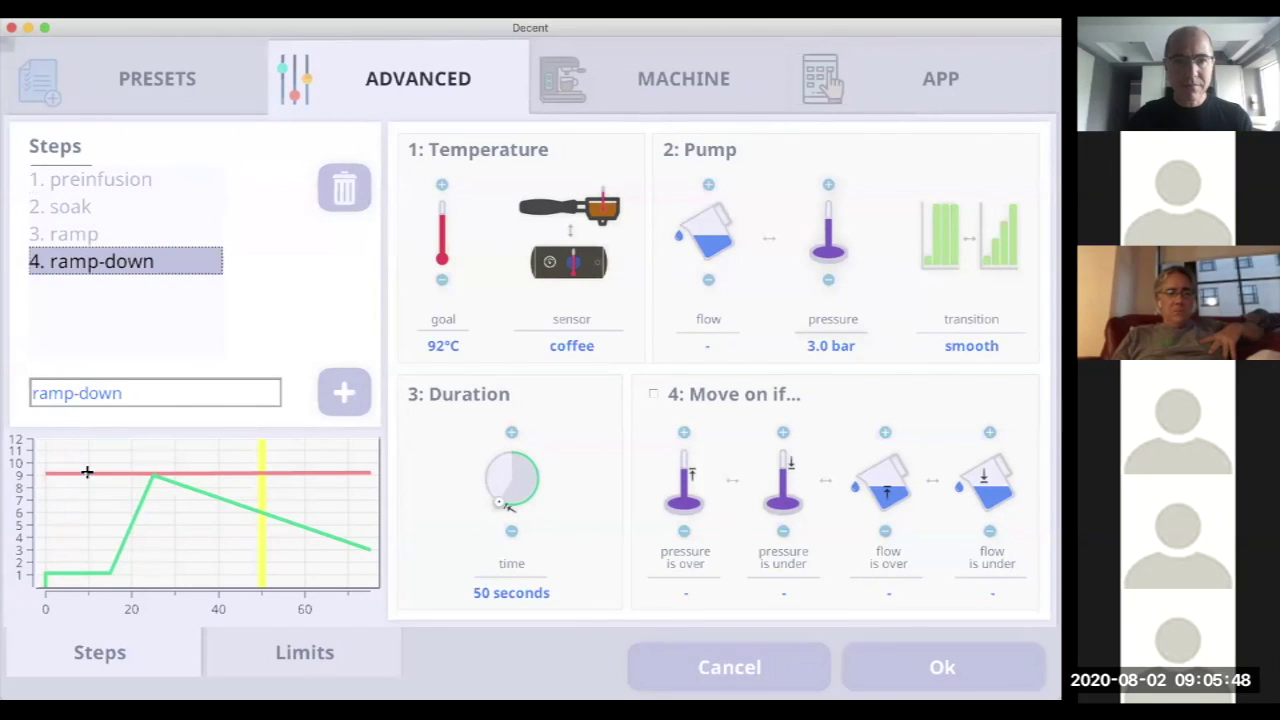
click(126, 182)
click(117, 208)
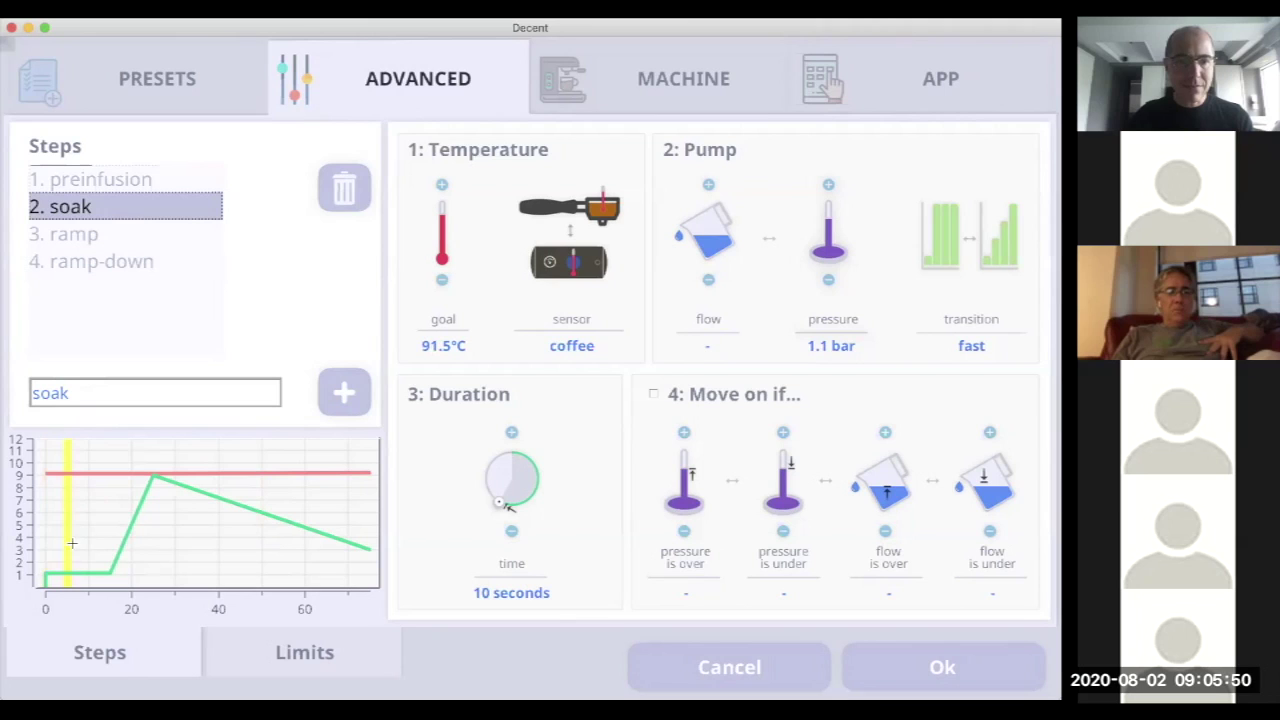
click(103, 232)
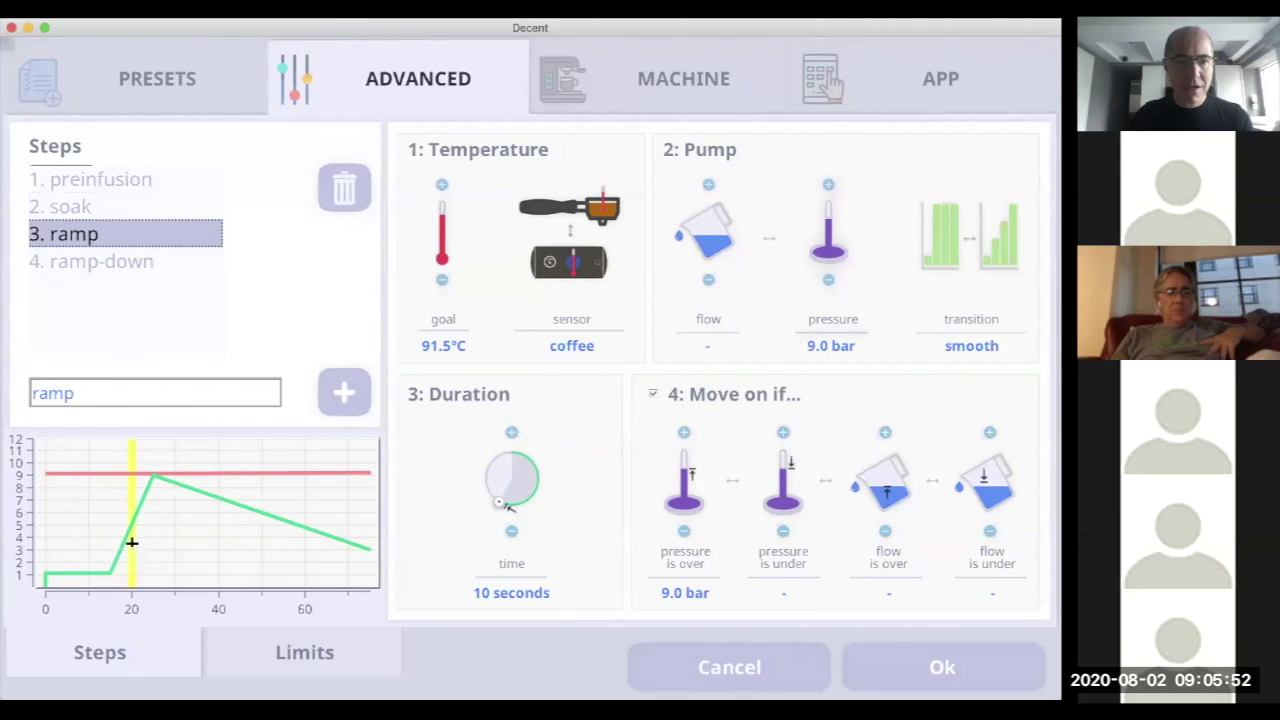
click(145, 261)
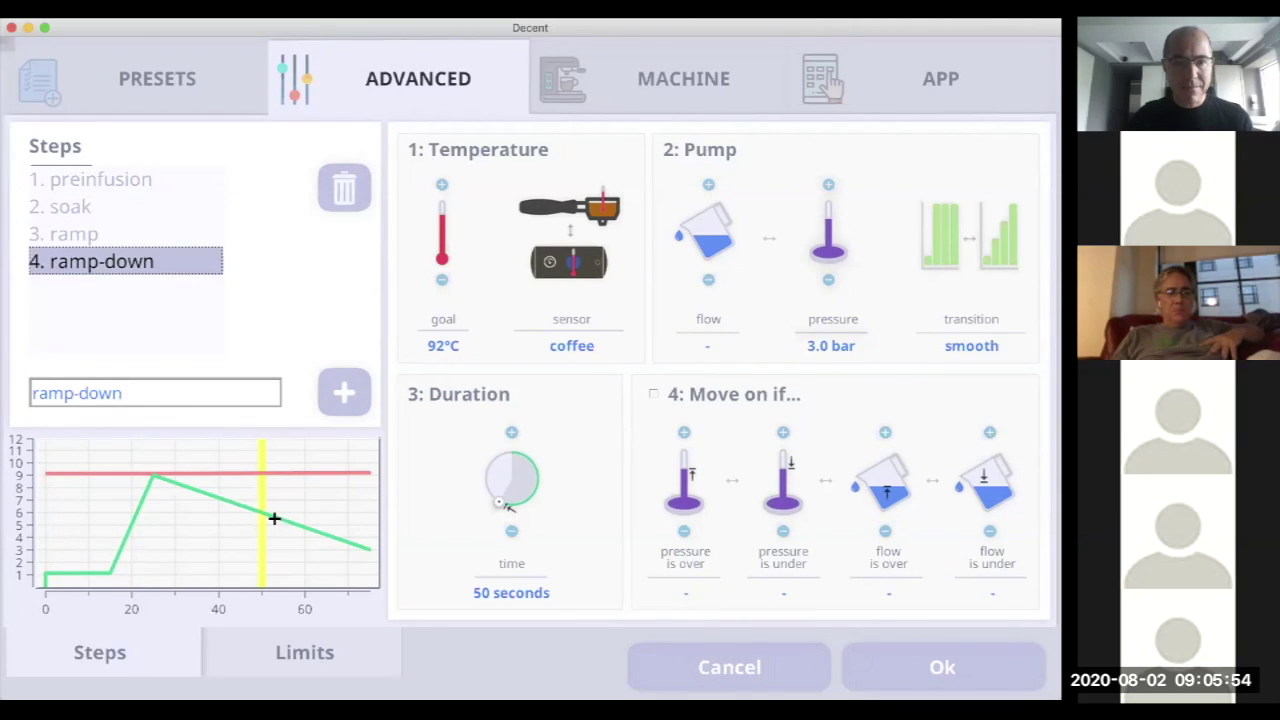
click(131, 178)
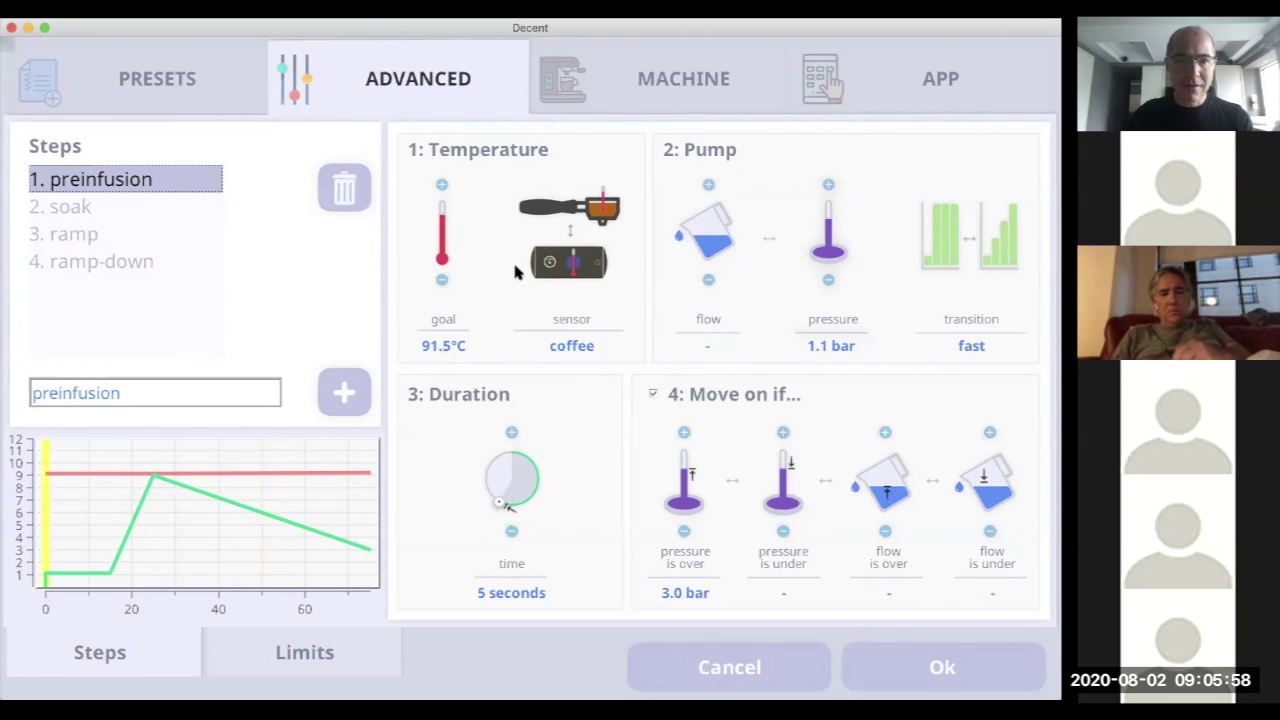
- Raise the preinfusion step's temperature goal to 98°C
click(443, 186)
click(443, 186)
click(443, 186)
click(443, 186)
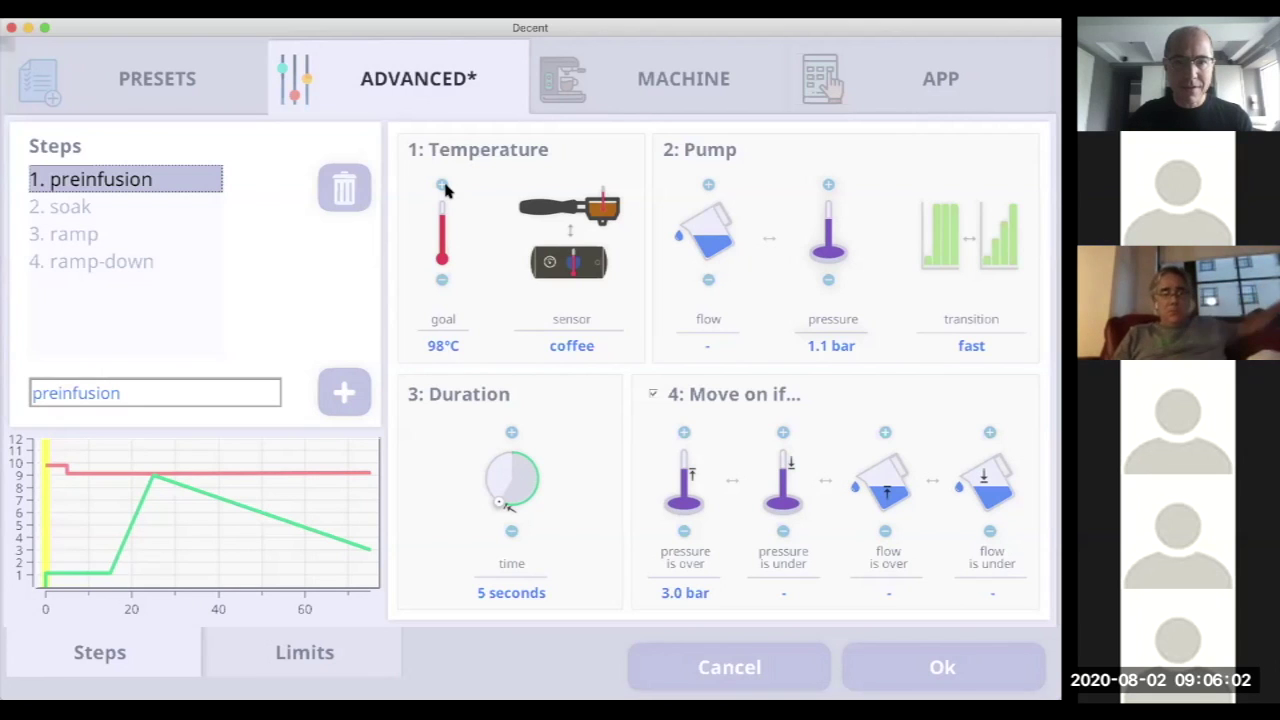
- Lower the ramp goal to 87.5°C and the ramp-down goal to 73.5°C
click(90, 240)
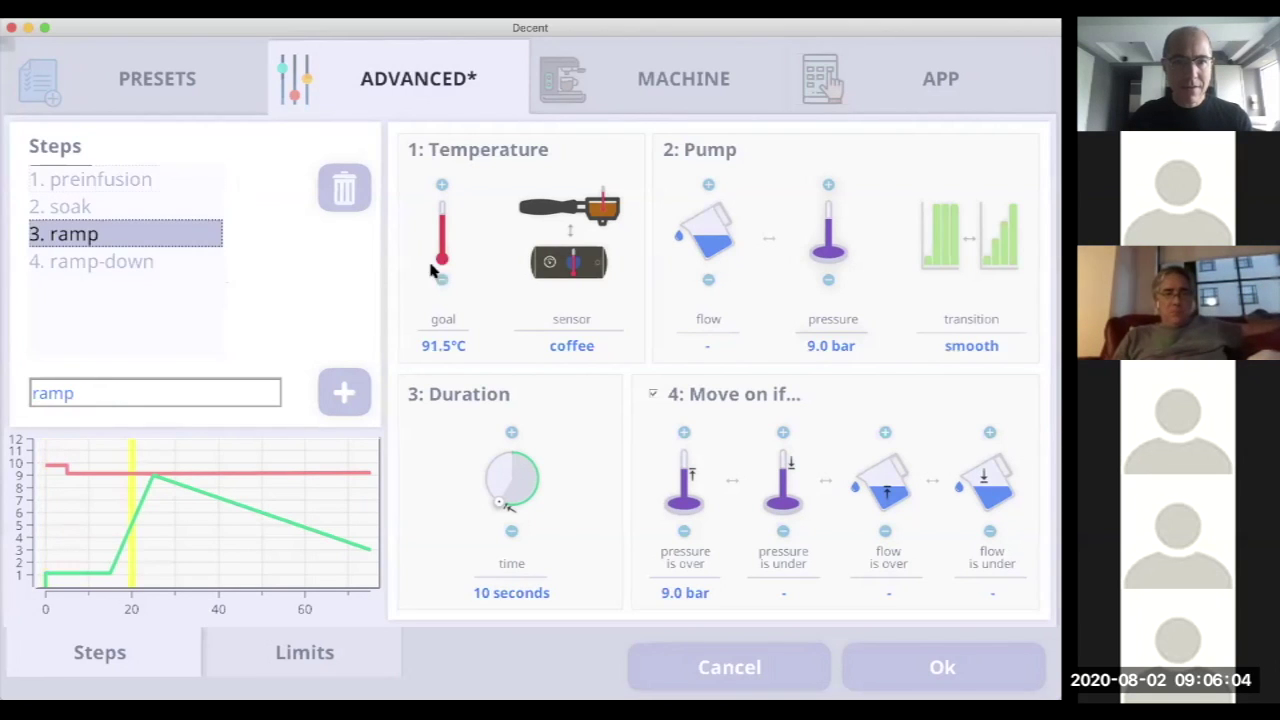
click(442, 280)
click(442, 280)
click(442, 280)
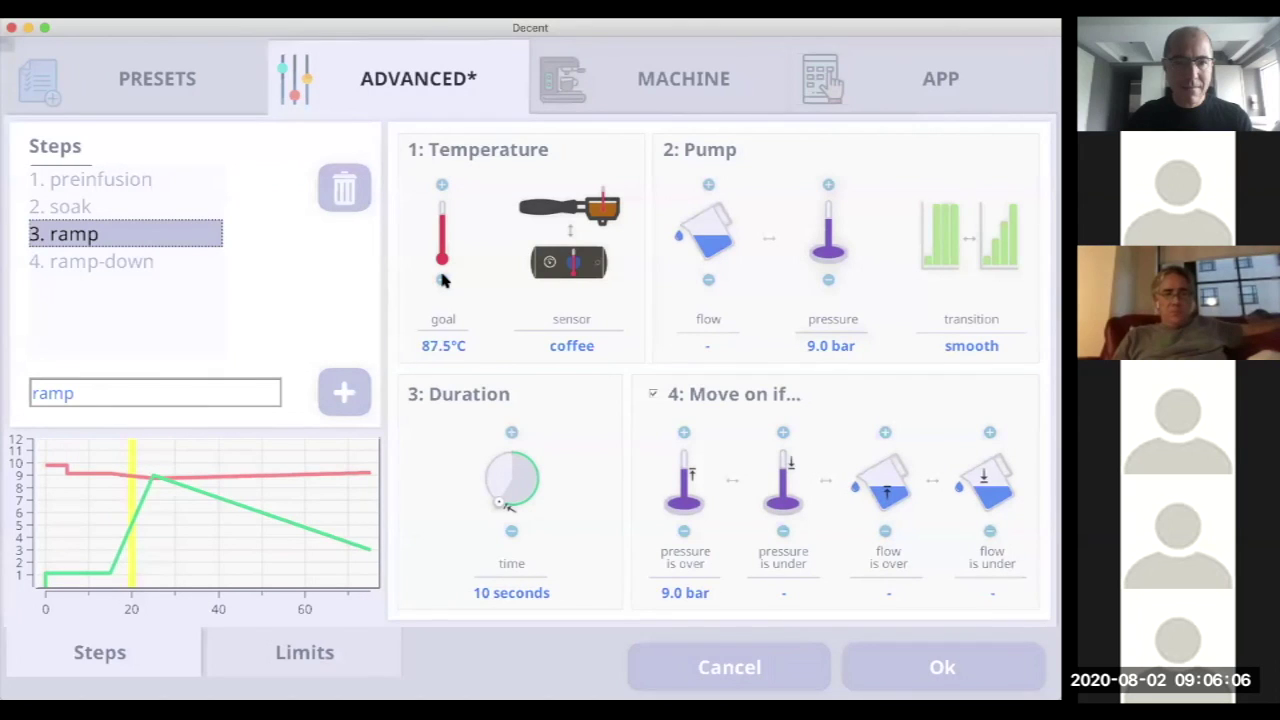
click(143, 262)
click(443, 281)
click(443, 281)
click(443, 281)
click(443, 281)
click(443, 281)
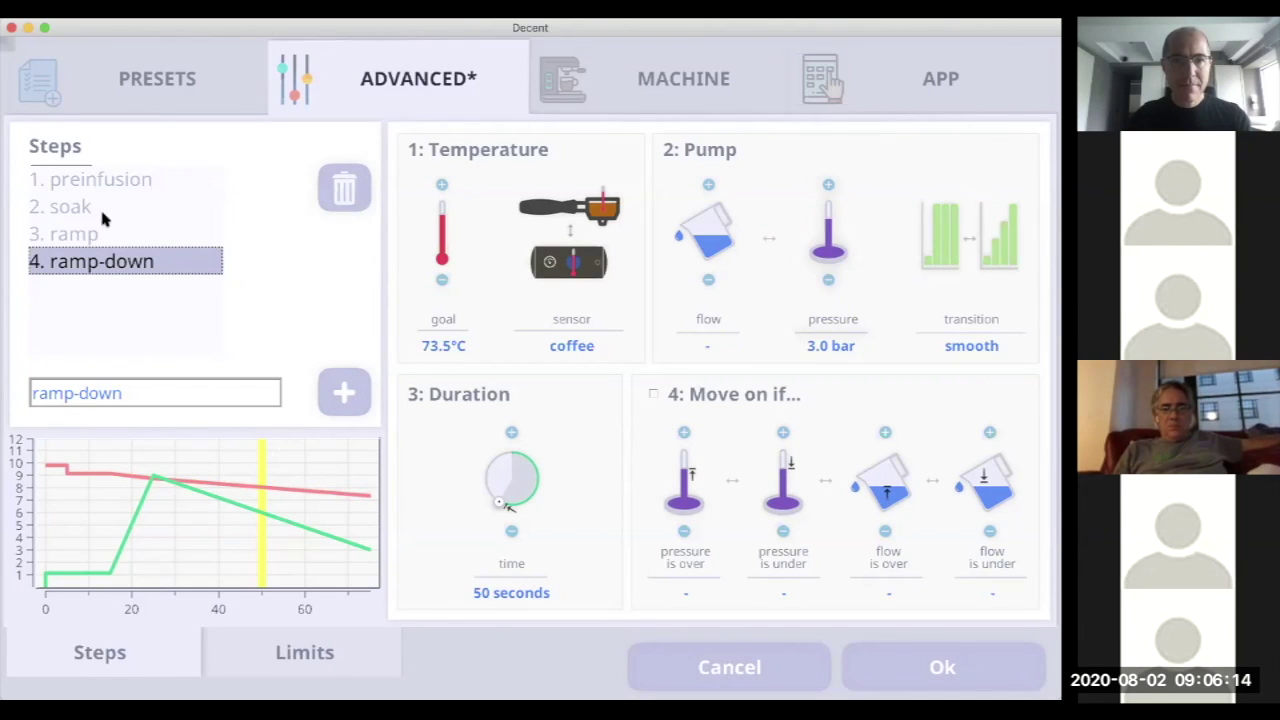
- Set the soak step's duration to 9 seconds
click(70, 207)
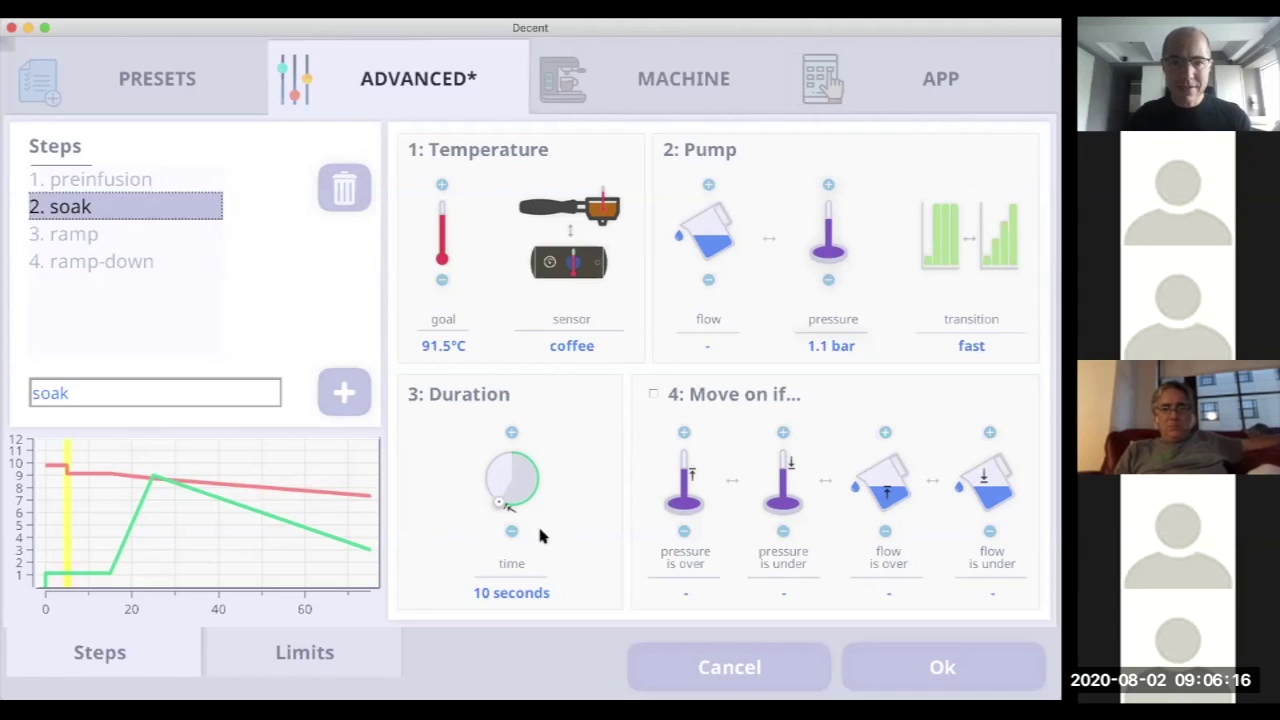
click(511, 432)
click(511, 432)
click(511, 531)
click(511, 531)
click(511, 531)
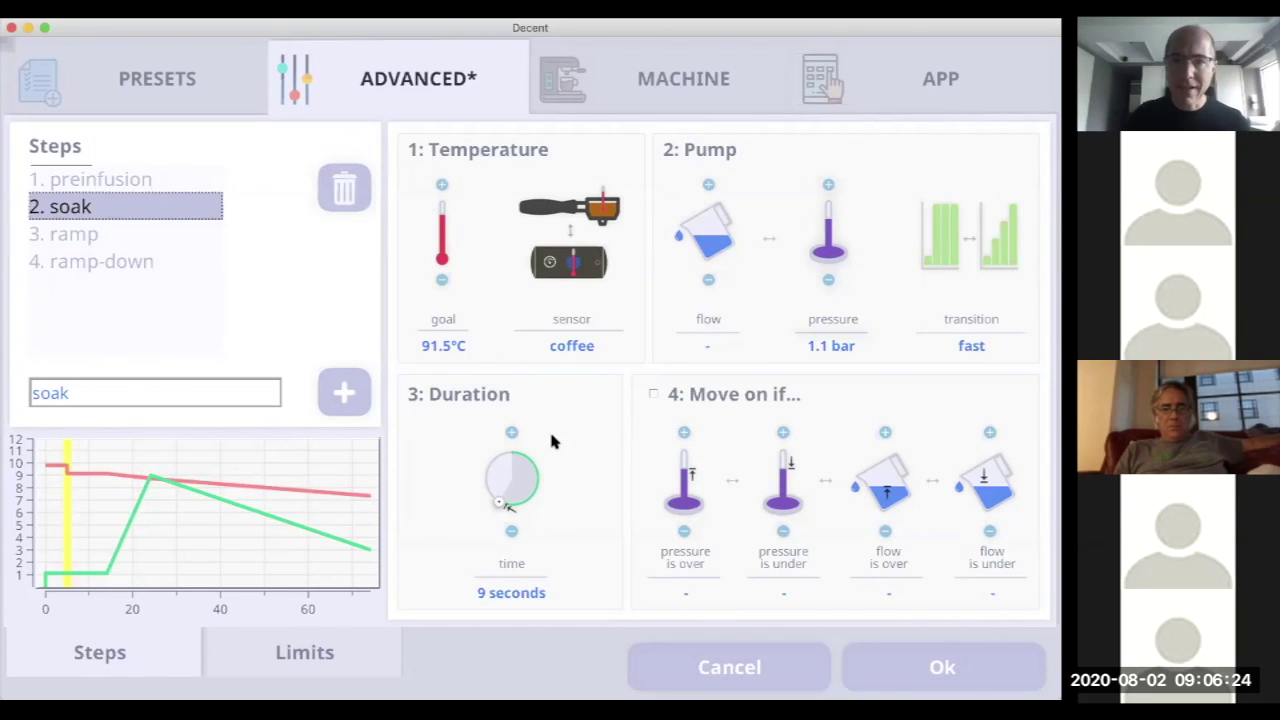
click(182, 510)
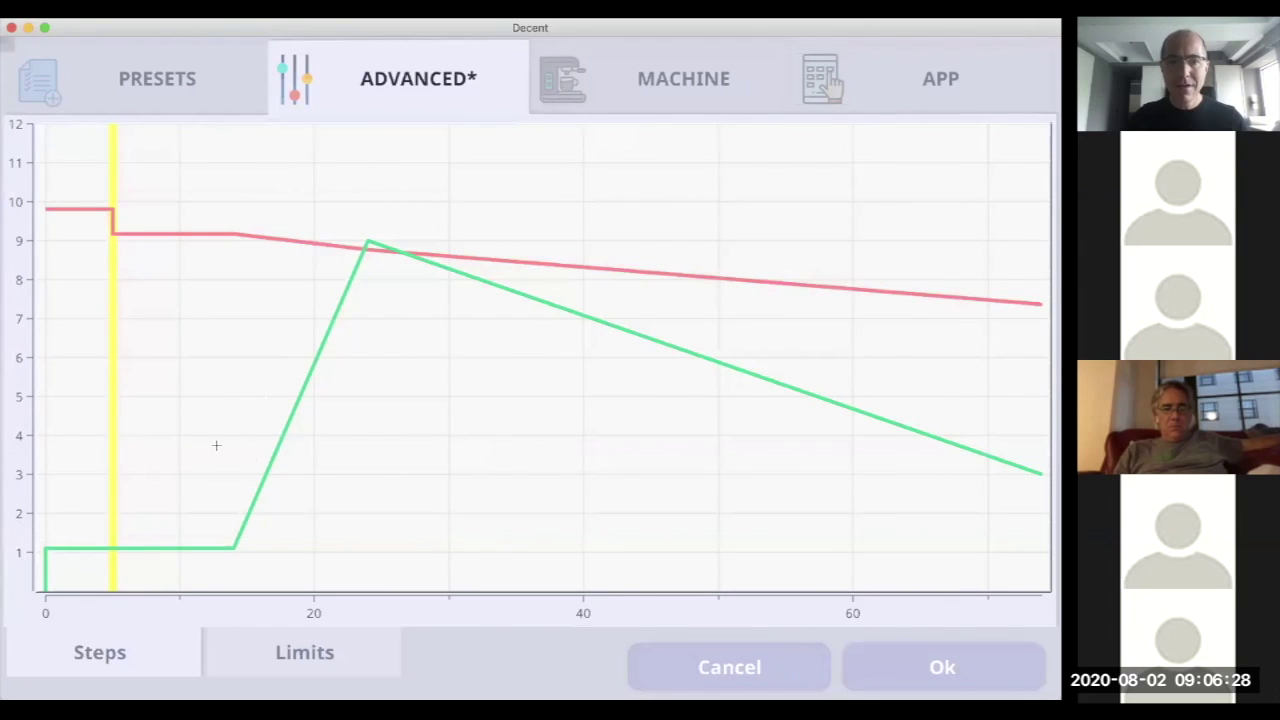
- Shrink the graph back and accept the edited Cremina profile, returning to Espresso
click(495, 498)
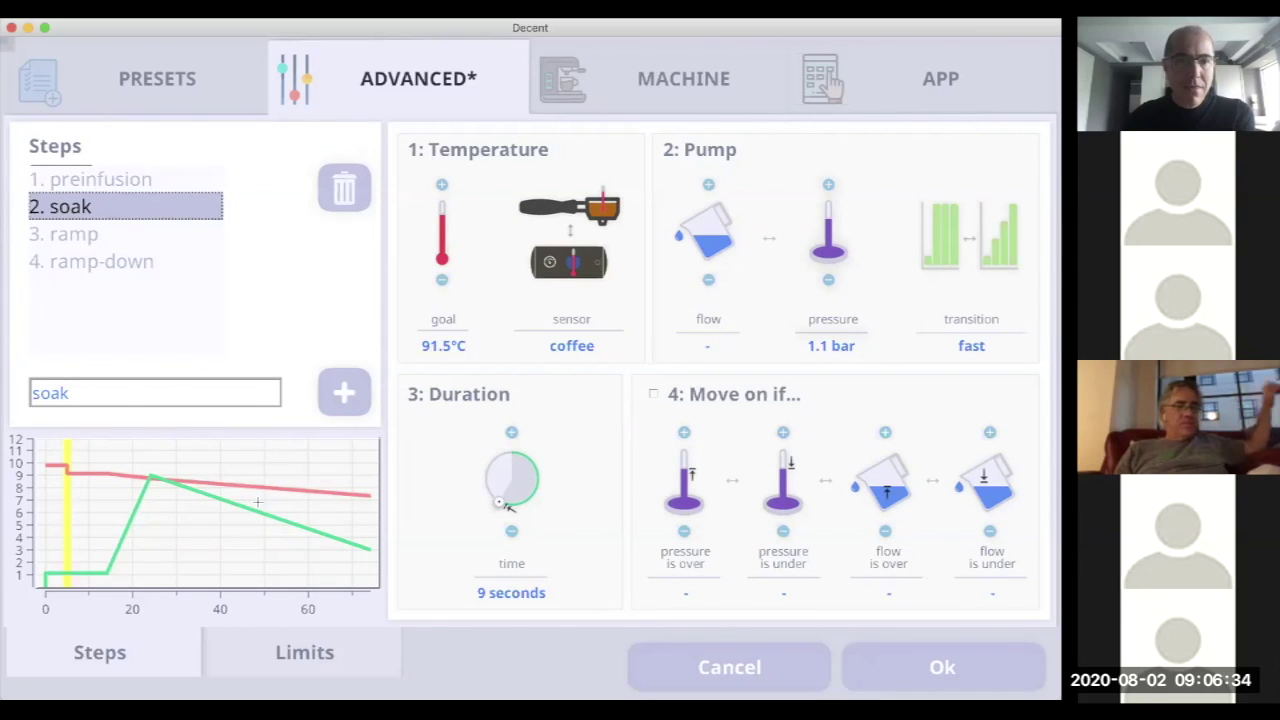
click(943, 670)
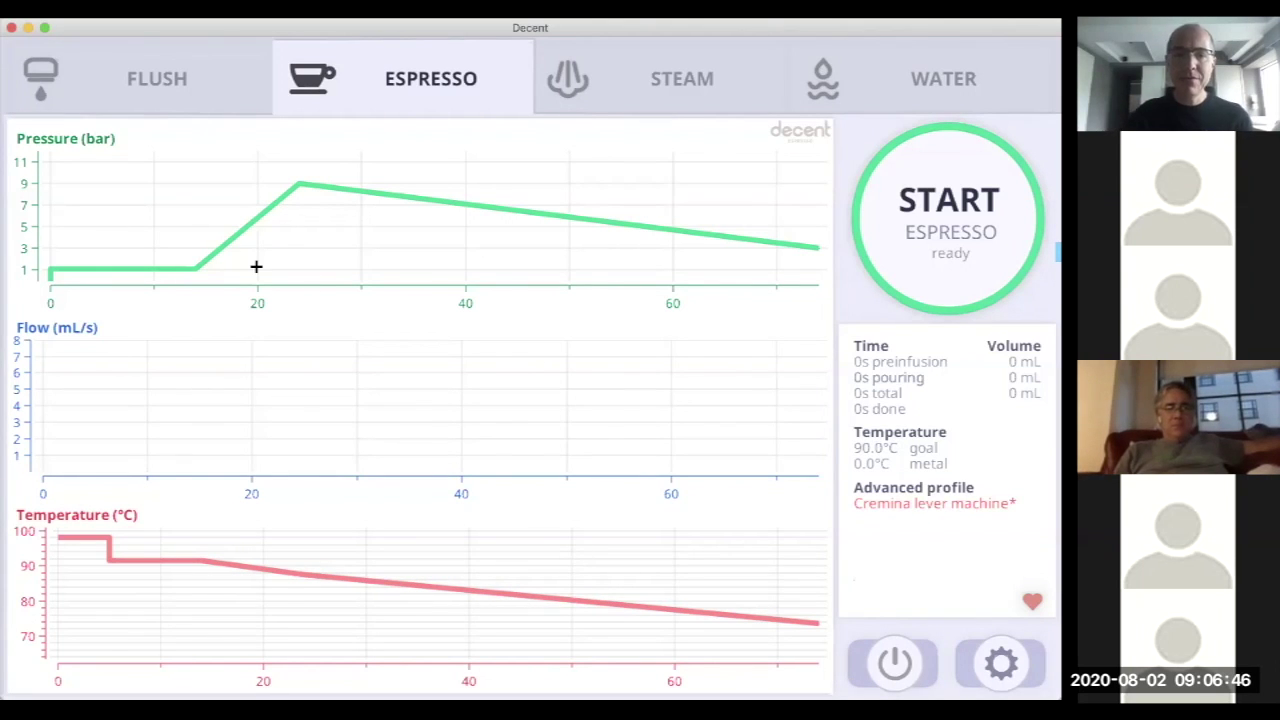
- Load the Blooming Espresso preset and open its five steps in the Advanced editor
click(1000, 660)
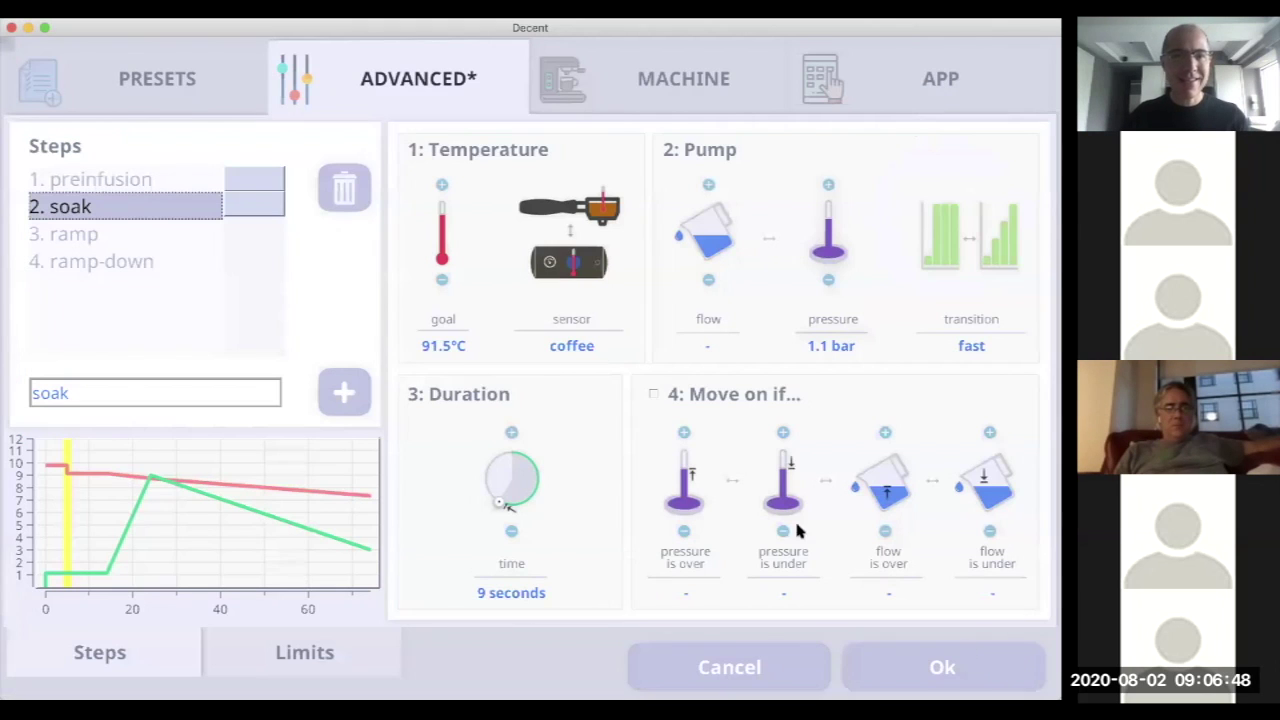
click(183, 97)
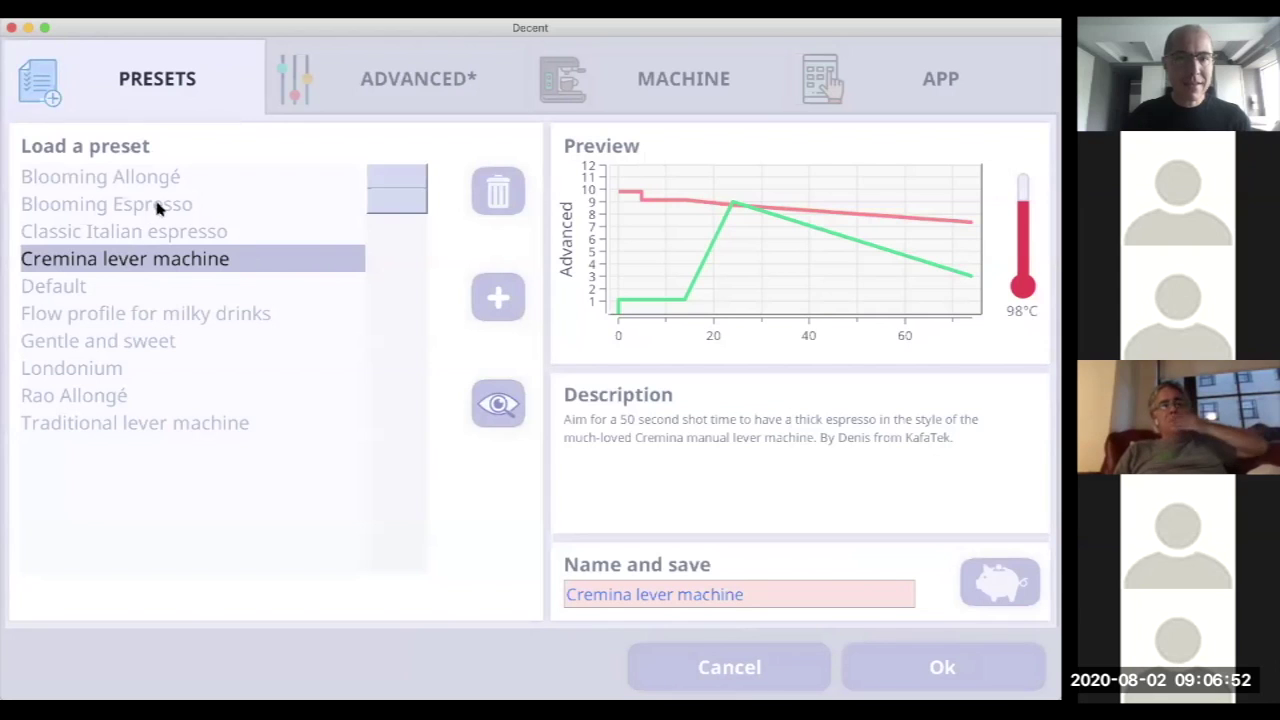
click(157, 205)
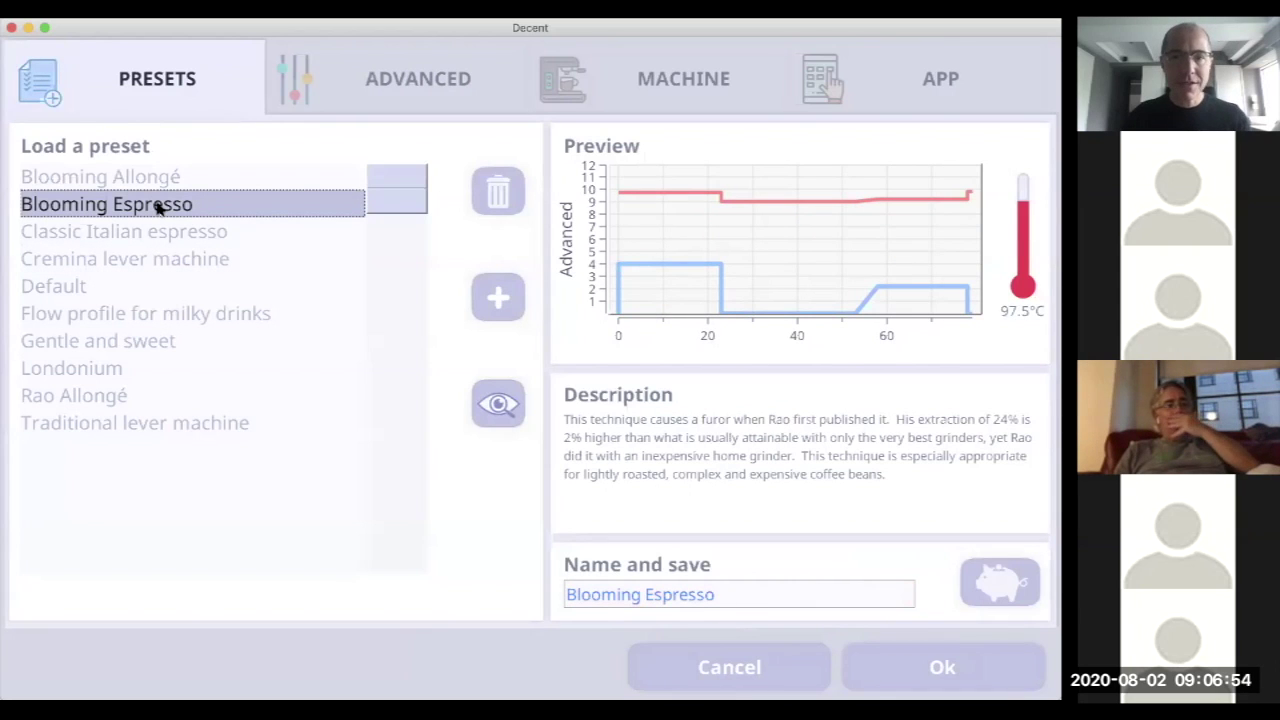
click(786, 266)
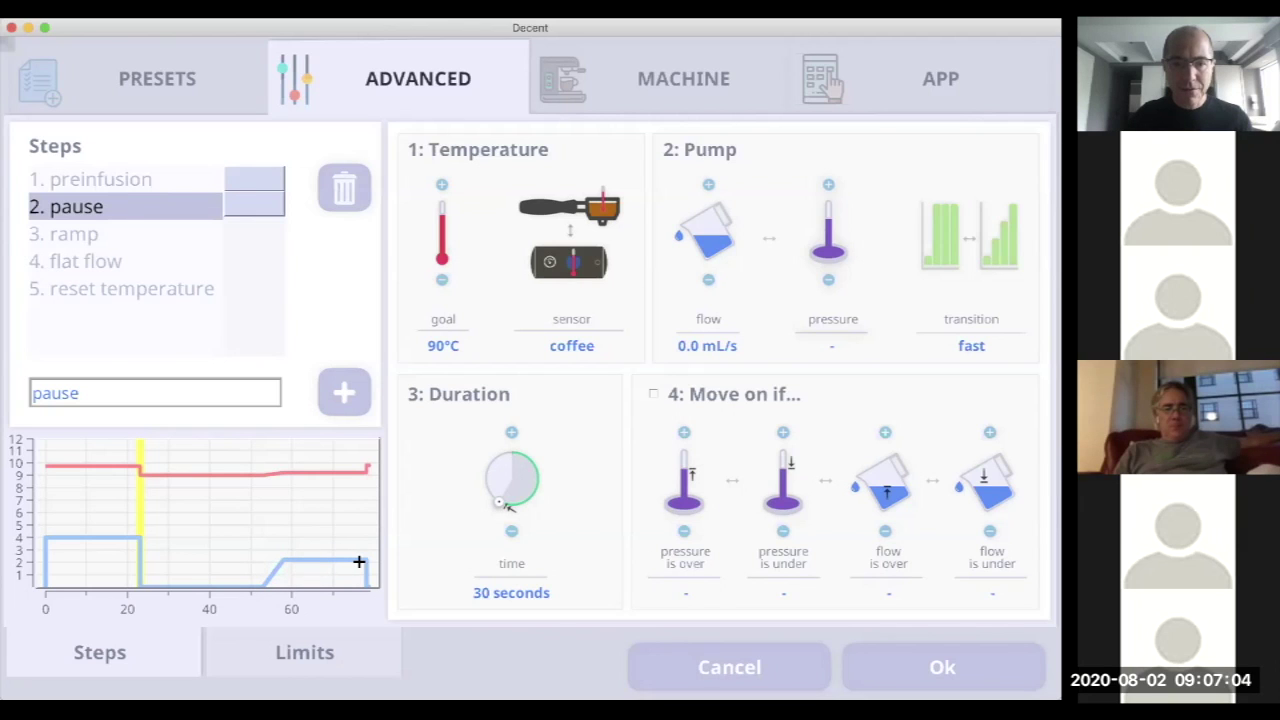
click(369, 477)
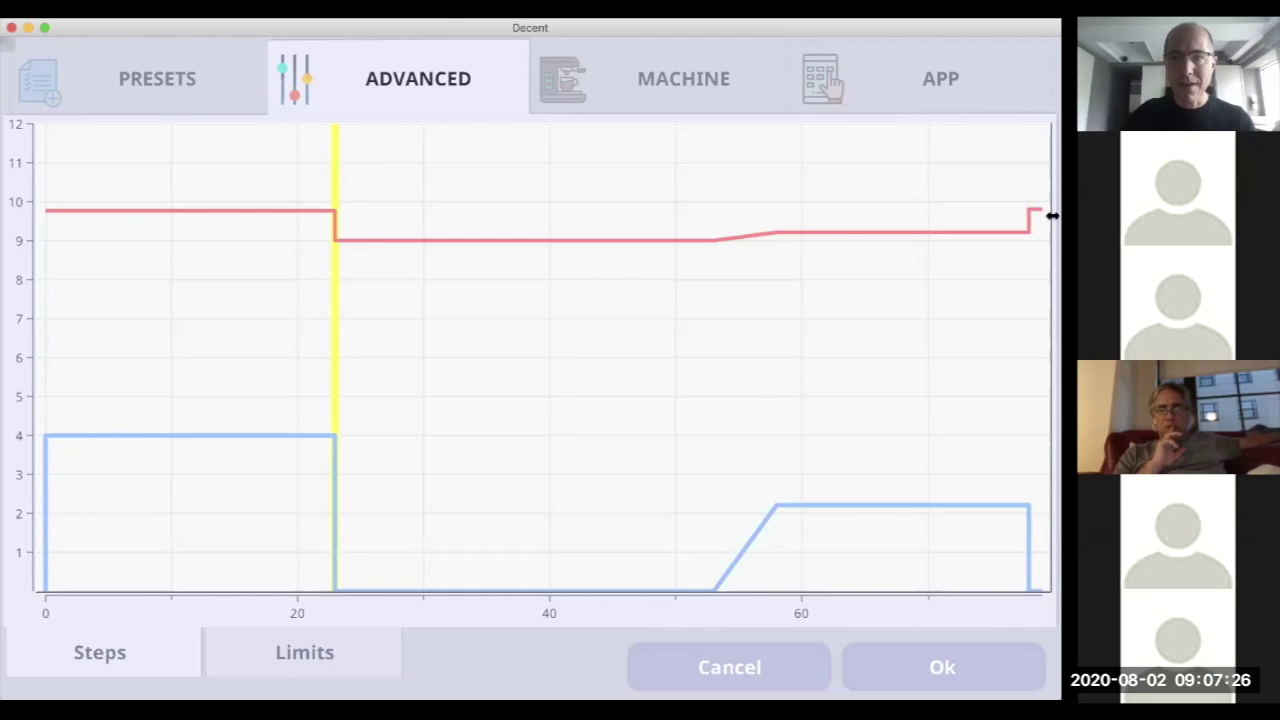
click(205, 80)
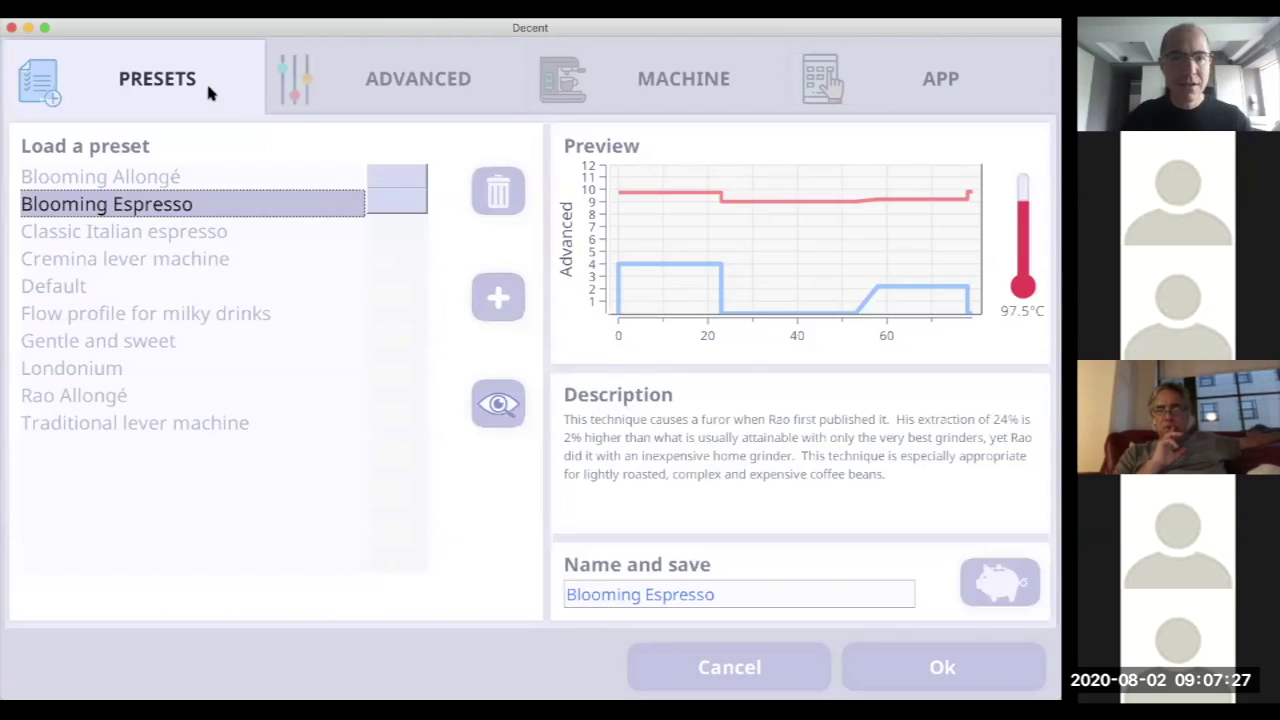
click(356, 86)
click(171, 289)
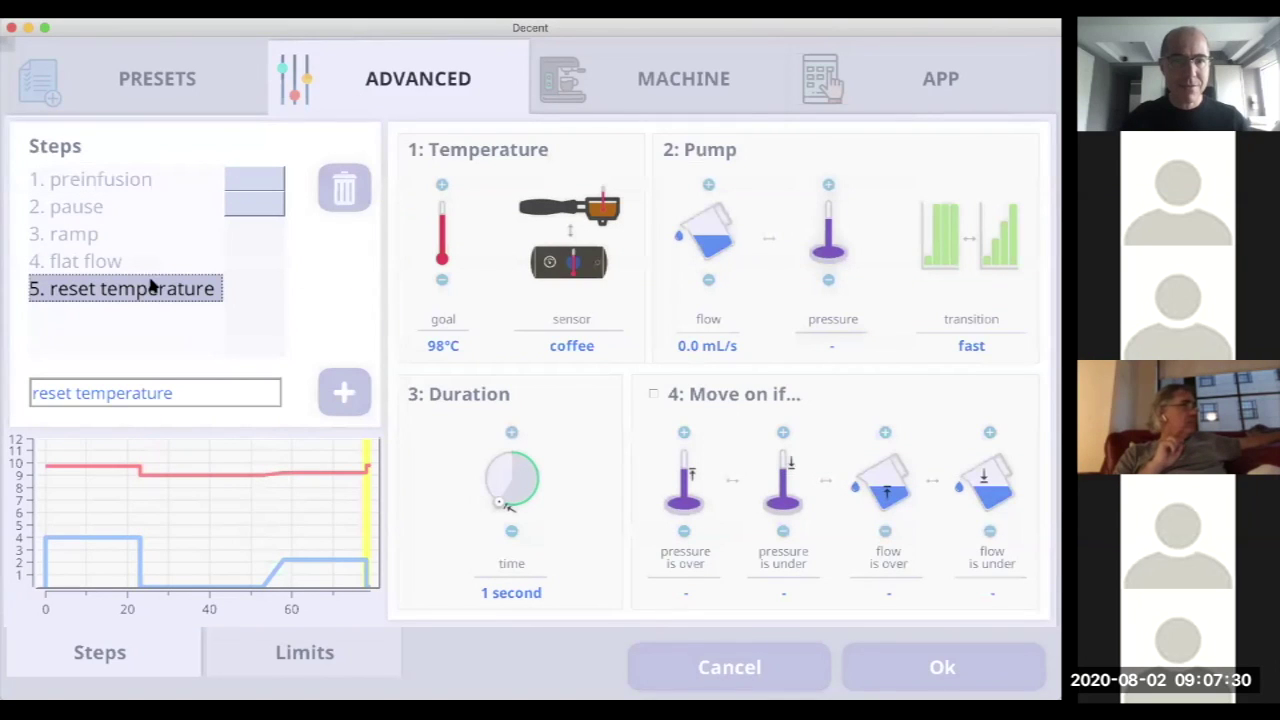
- Delete the reset temperature step, then check the enlarged graph and preset preview
click(344, 188)
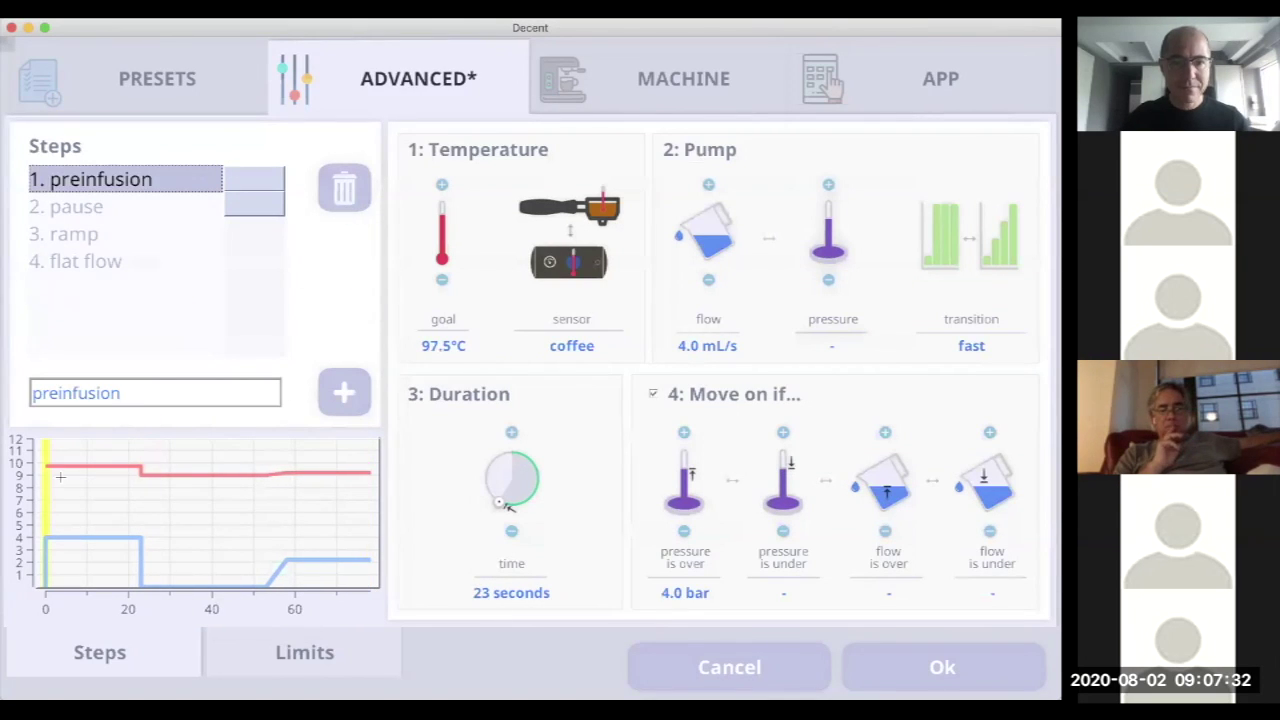
click(266, 504)
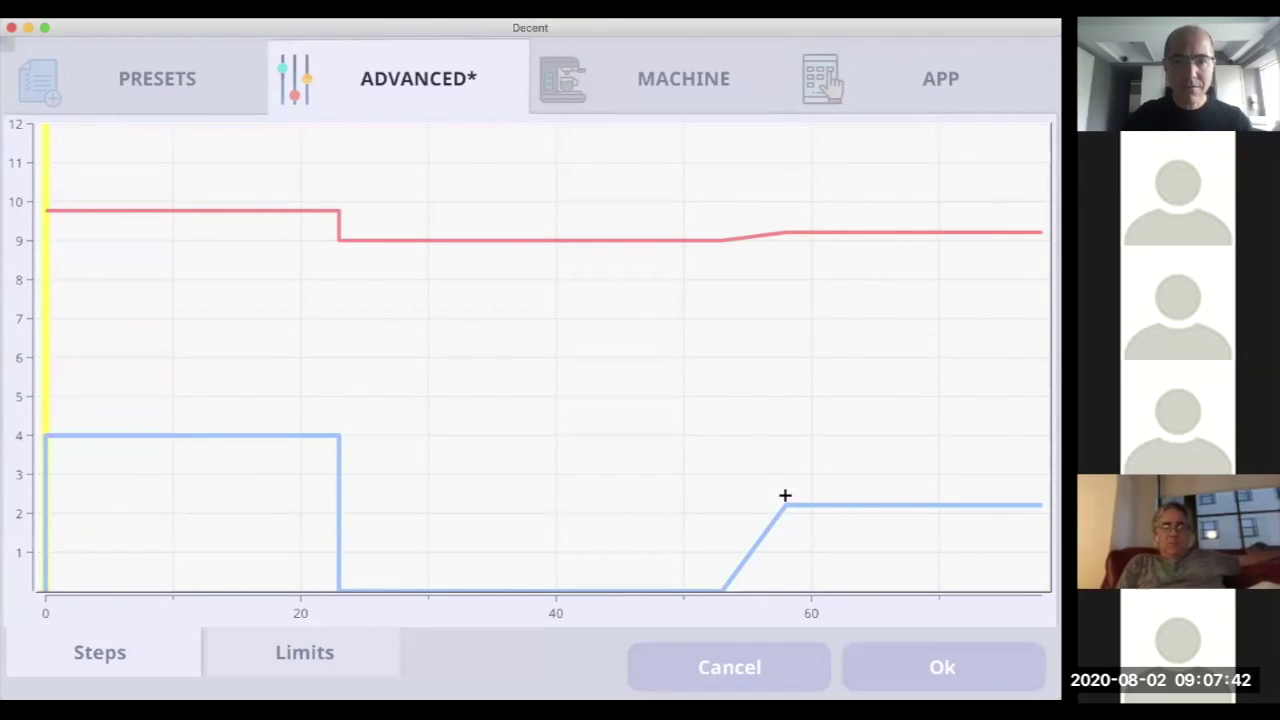
click(168, 98)
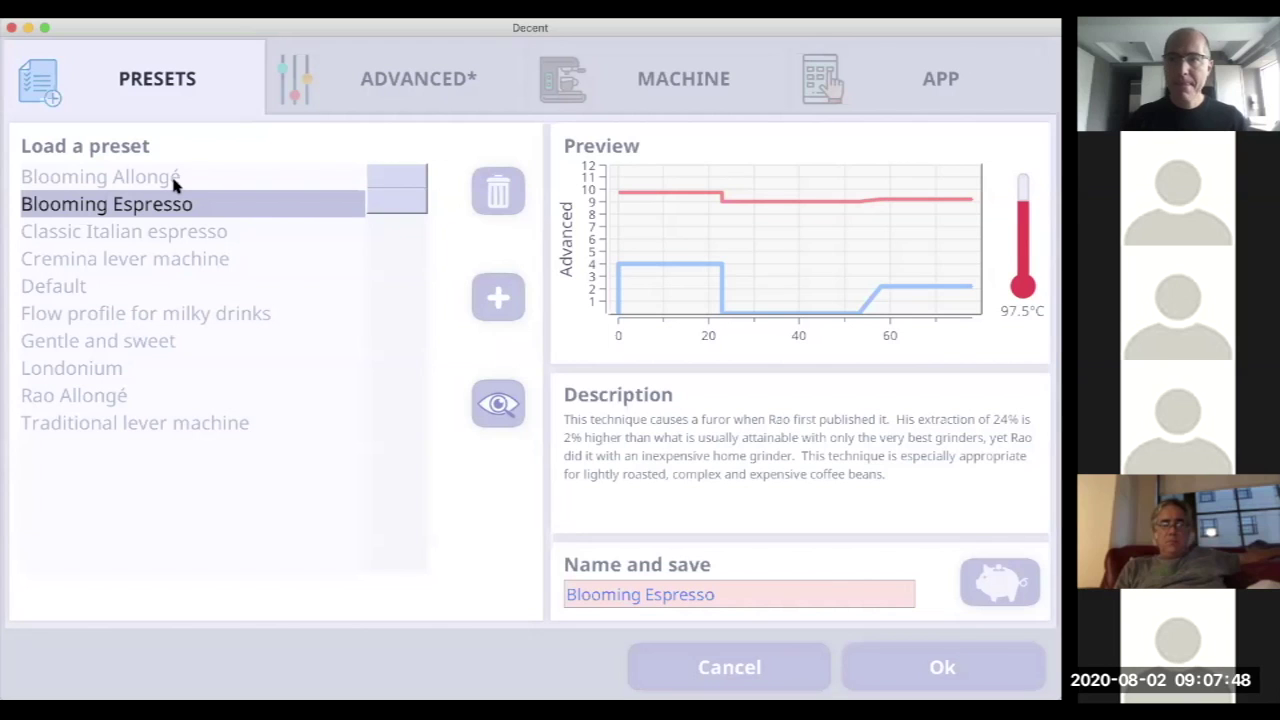
click(407, 102)
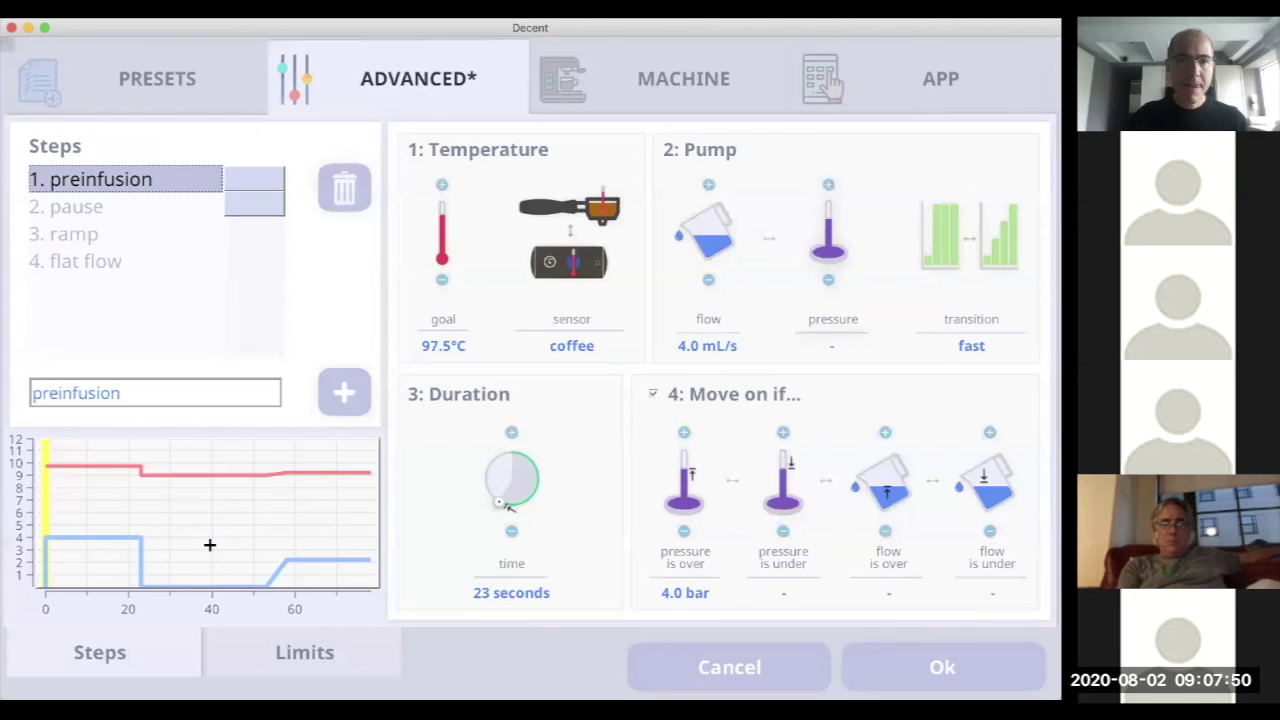
click(210, 540)
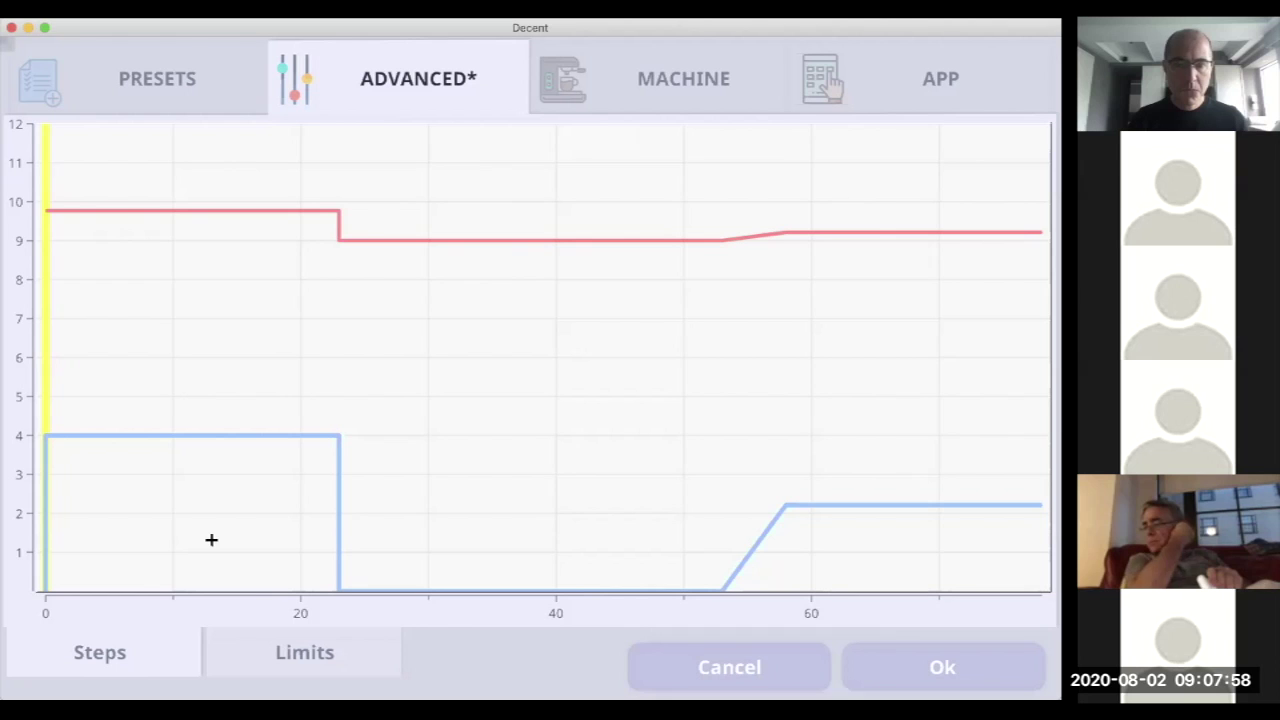
click(314, 377)
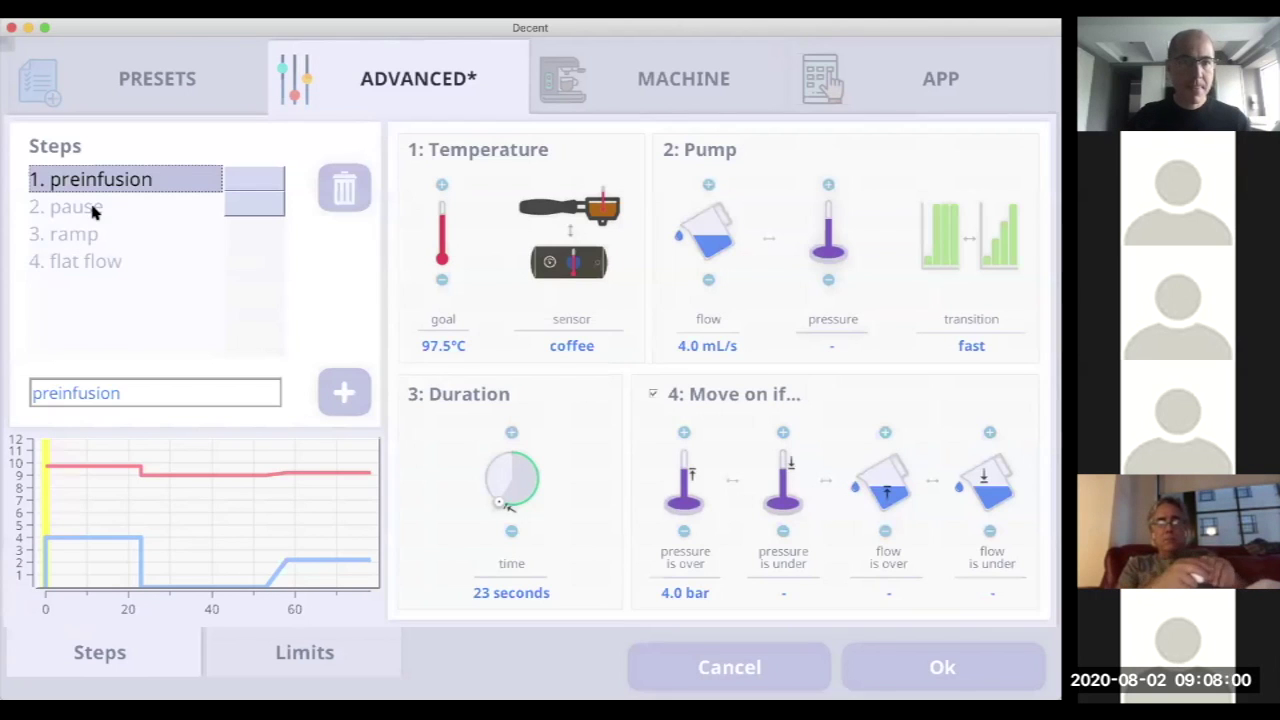
click(93, 207)
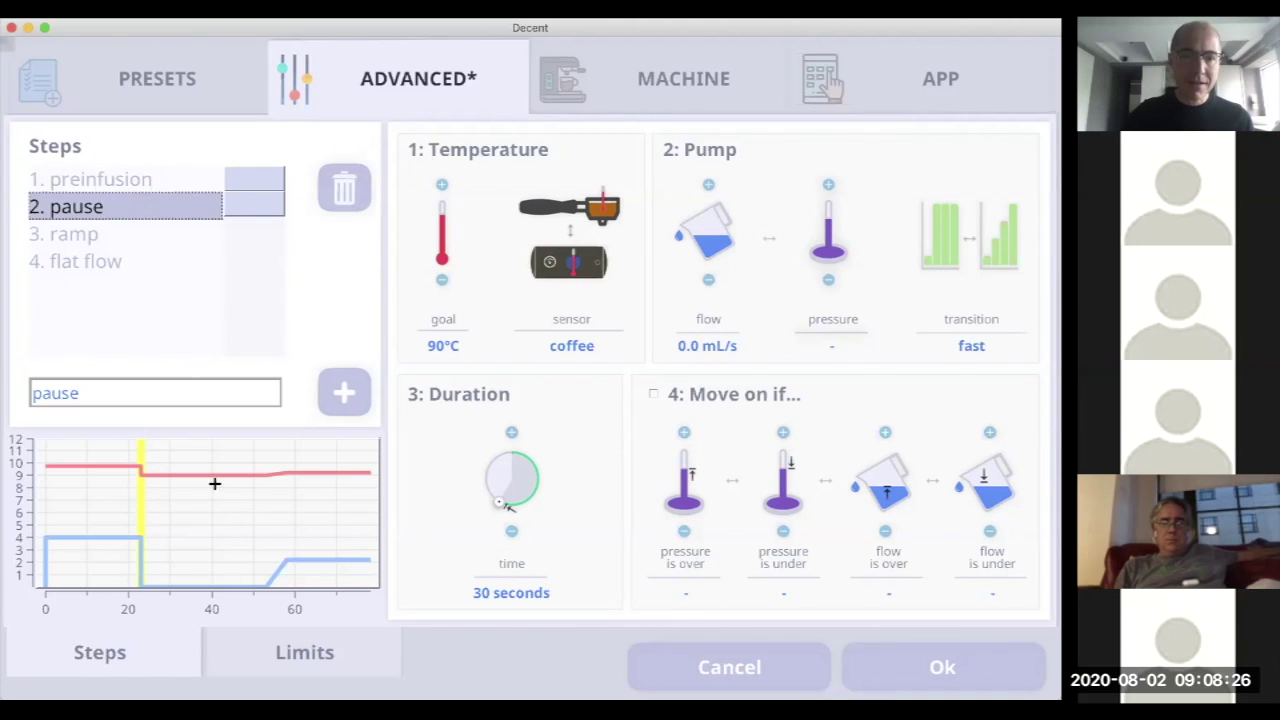
click(100, 234)
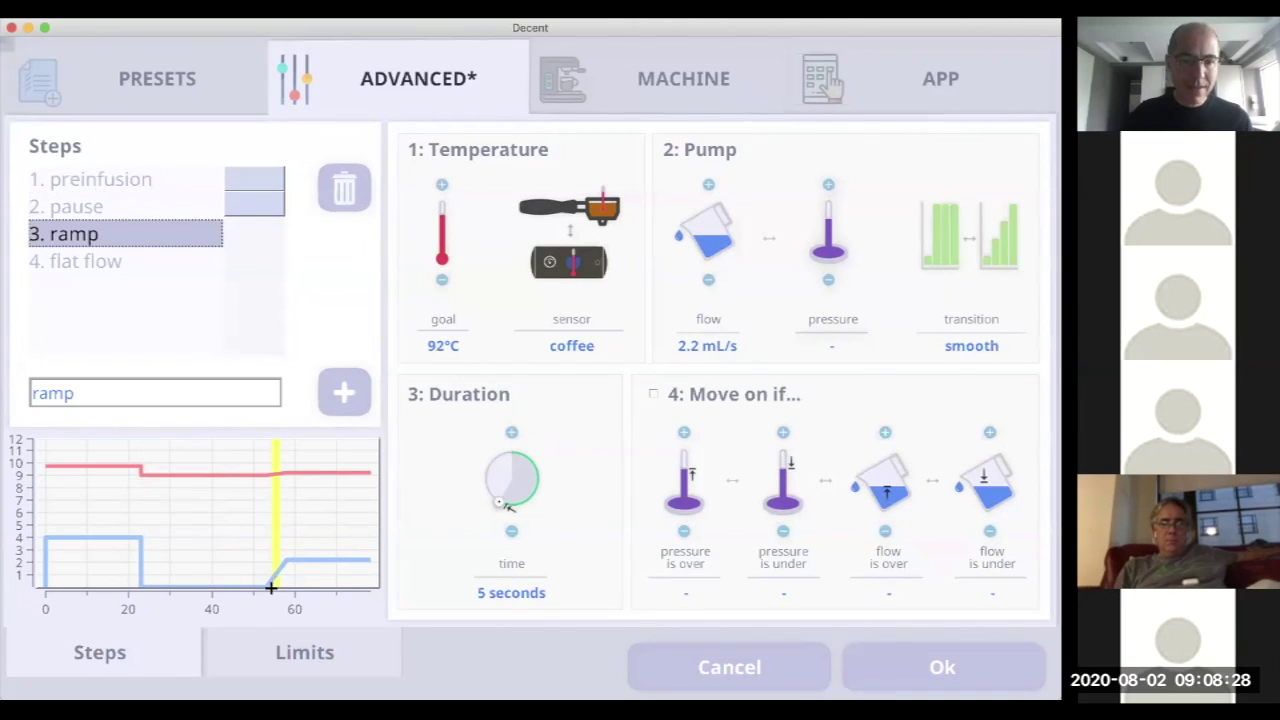